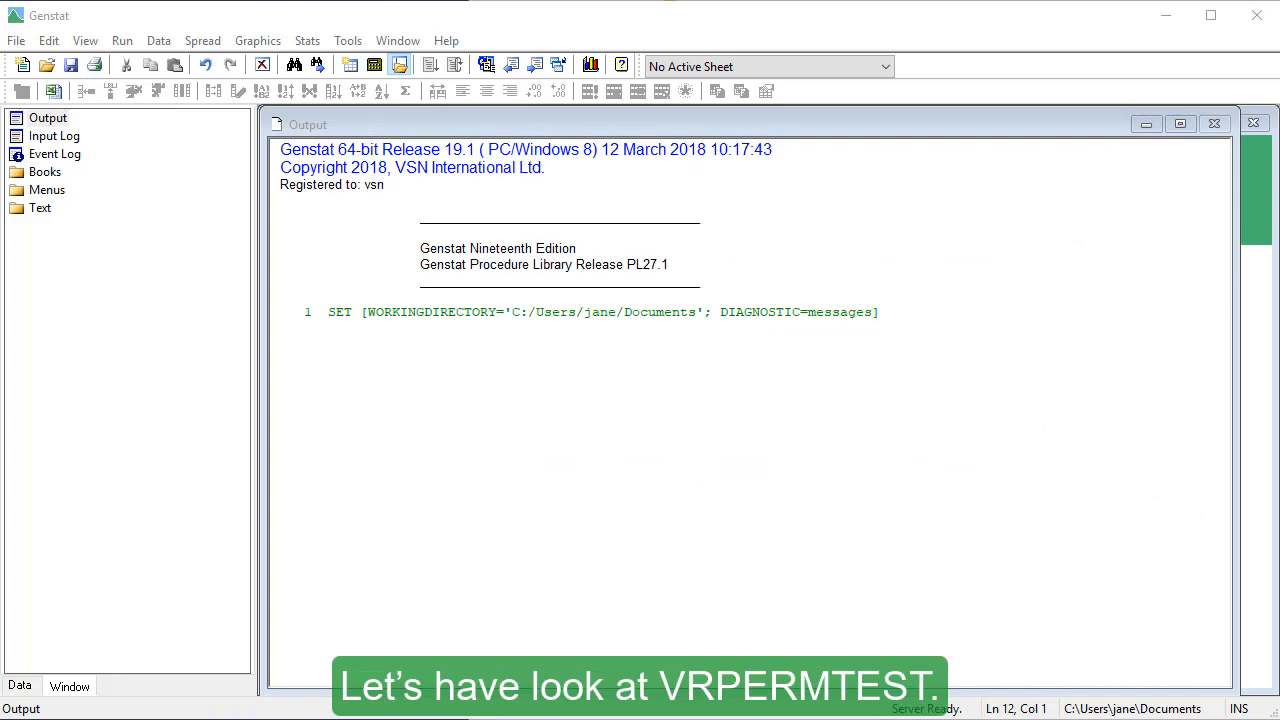
# Search the Genstat online knowledge base for vrpermtest and open the VRPERMTEST procedure article
pyautogui.click(622, 66)
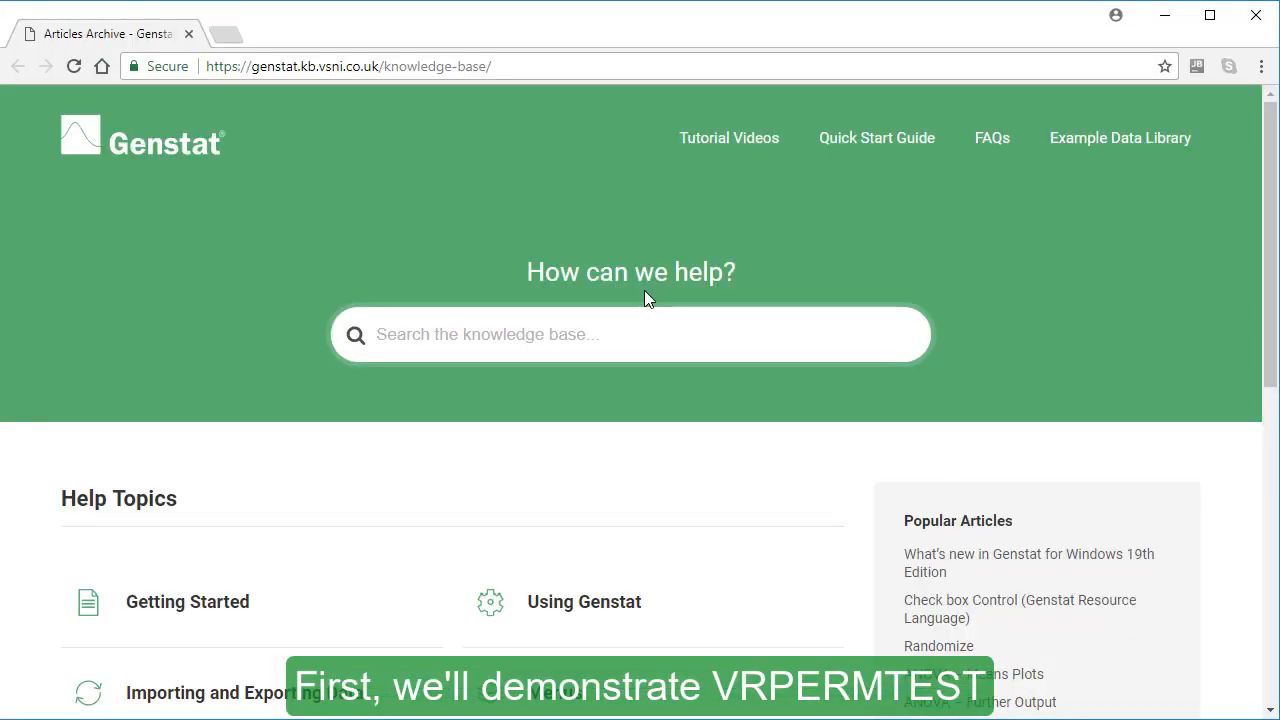
pyautogui.write('vrpermtest')
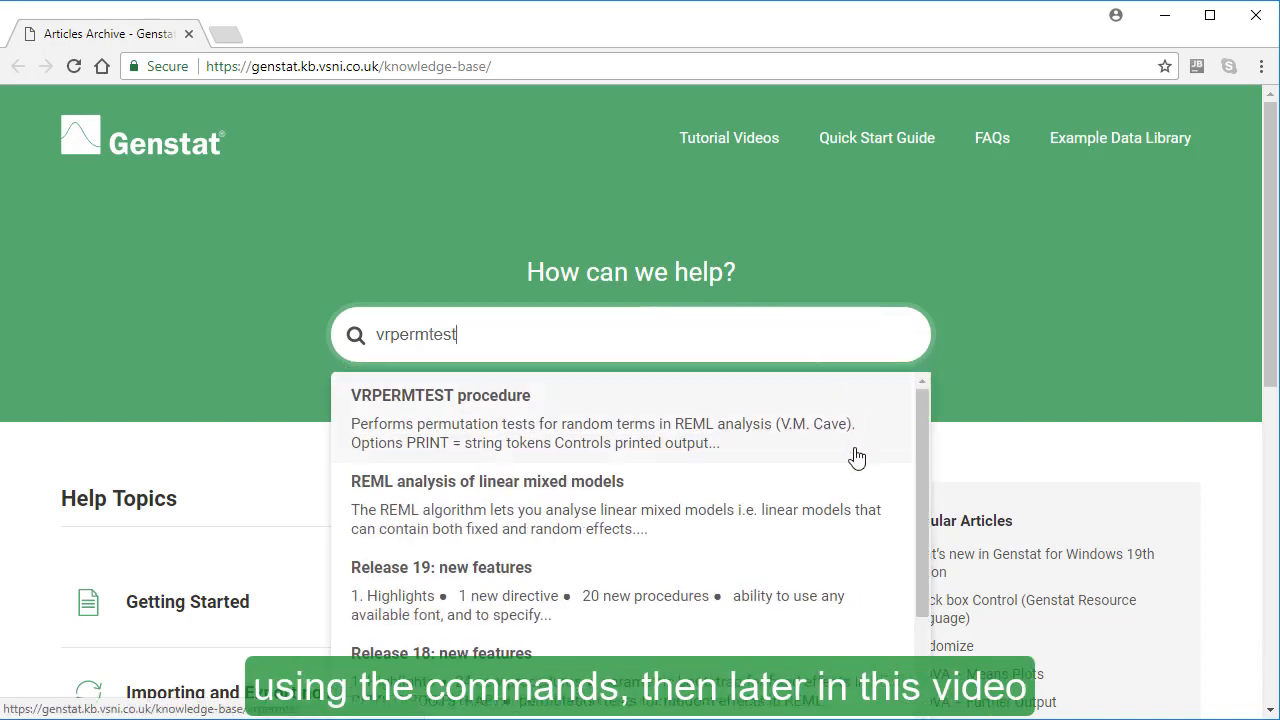
pyautogui.click(857, 457)
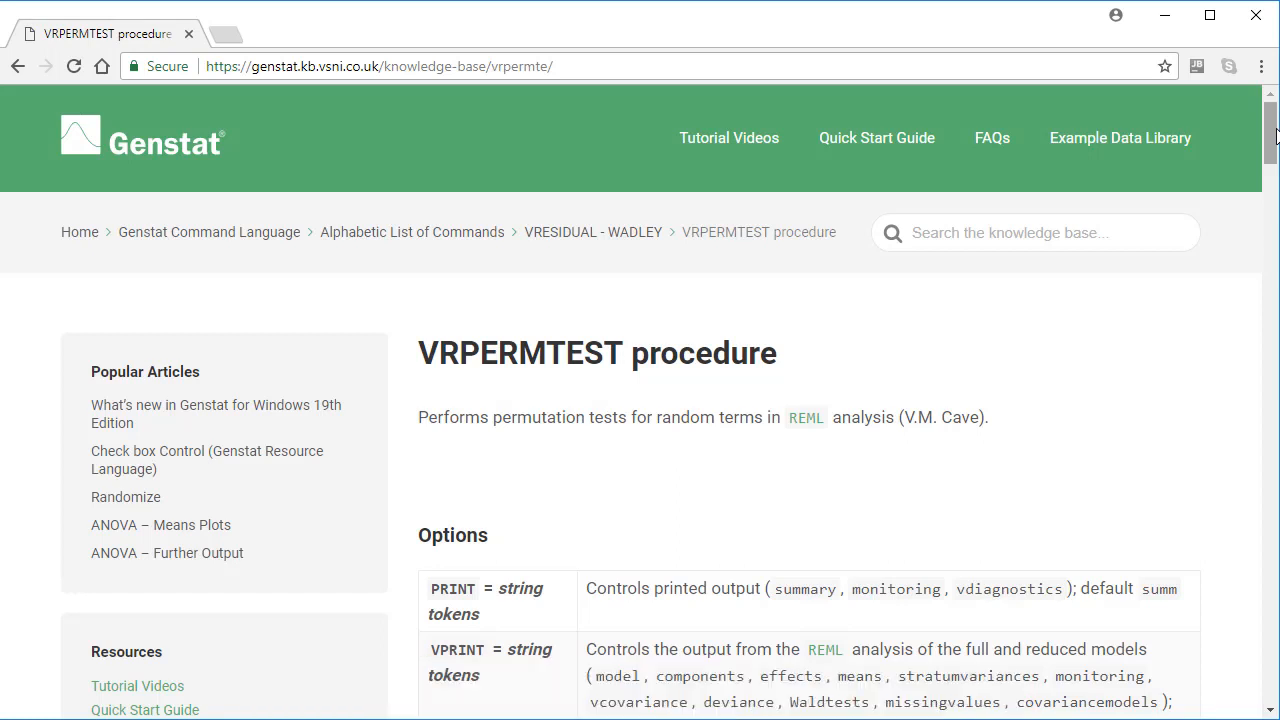
# Review the Options and Parameters tables of the VRPERMTEST procedure for the required and optional settings
pyautogui.moveTo(1275, 135); pyautogui.dragTo(1275, 157)
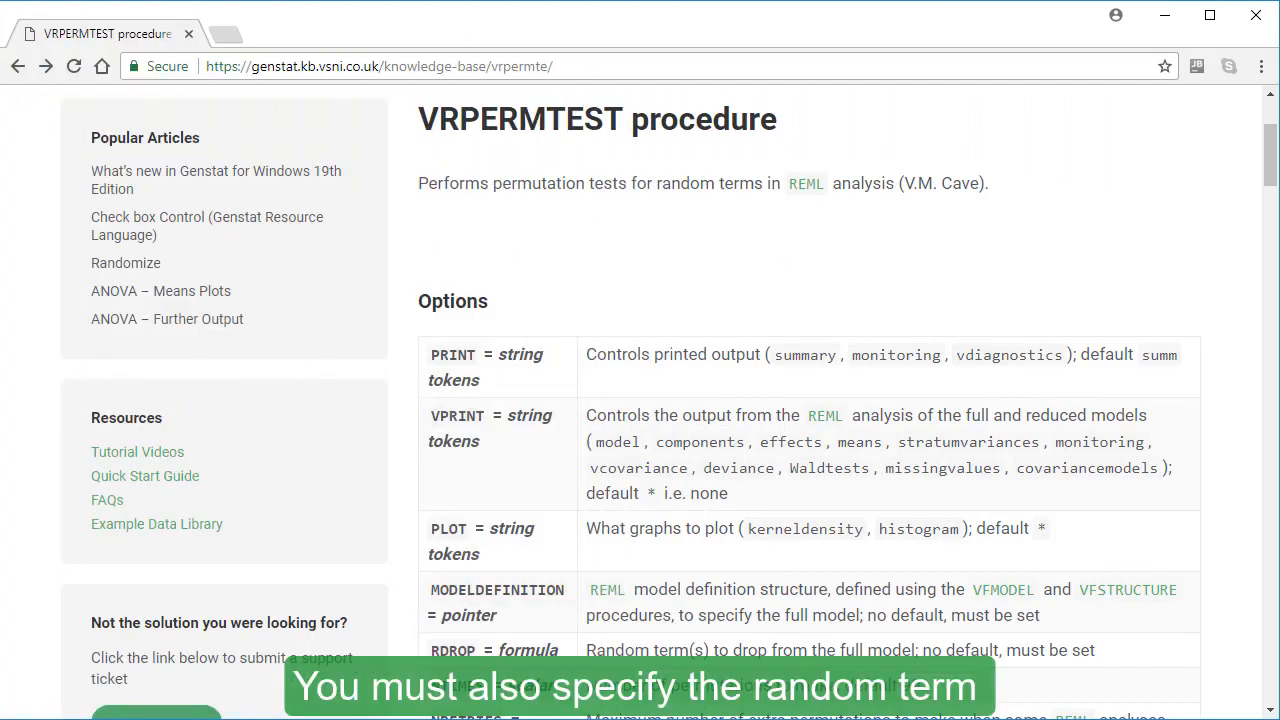
pyautogui.moveTo(1273, 179); pyautogui.dragTo(1273, 193)
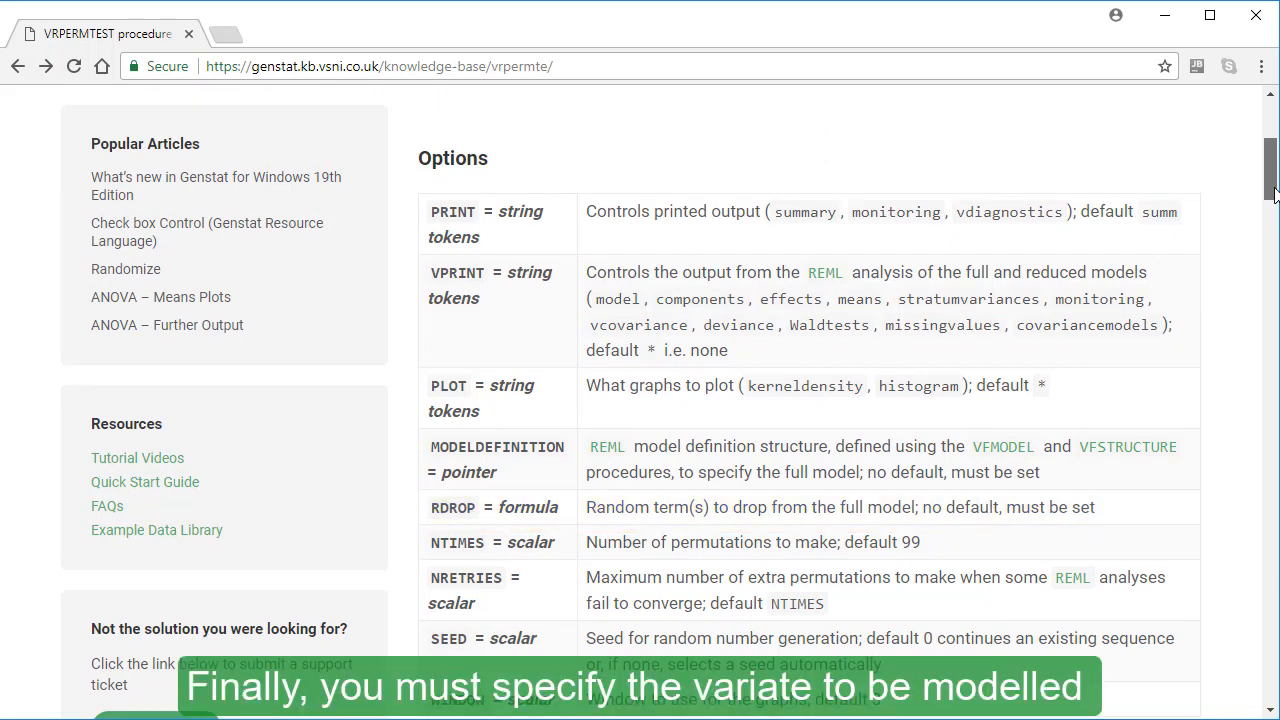
pyautogui.scroll(-5, 1275, 195)
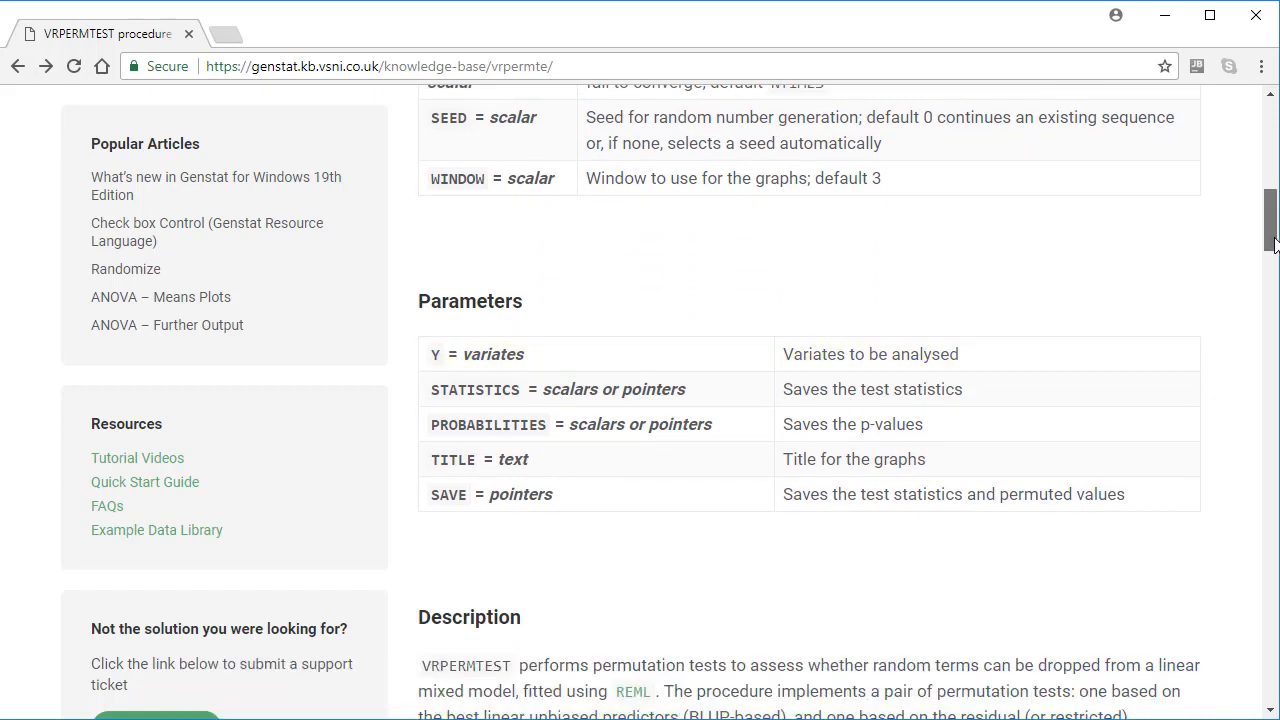
pyautogui.scroll(4, 1273, 210)
pyautogui.scroll(1, 1273, 210)
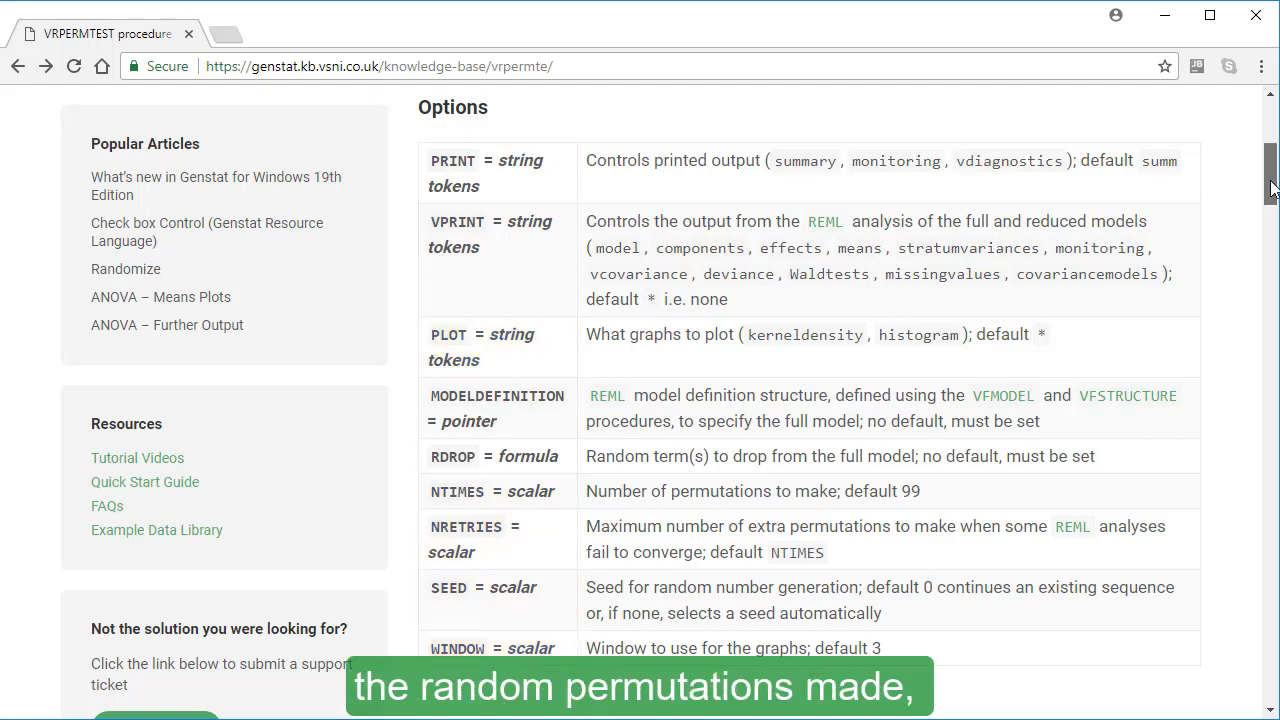
pyautogui.scroll(-6, 809, 400)
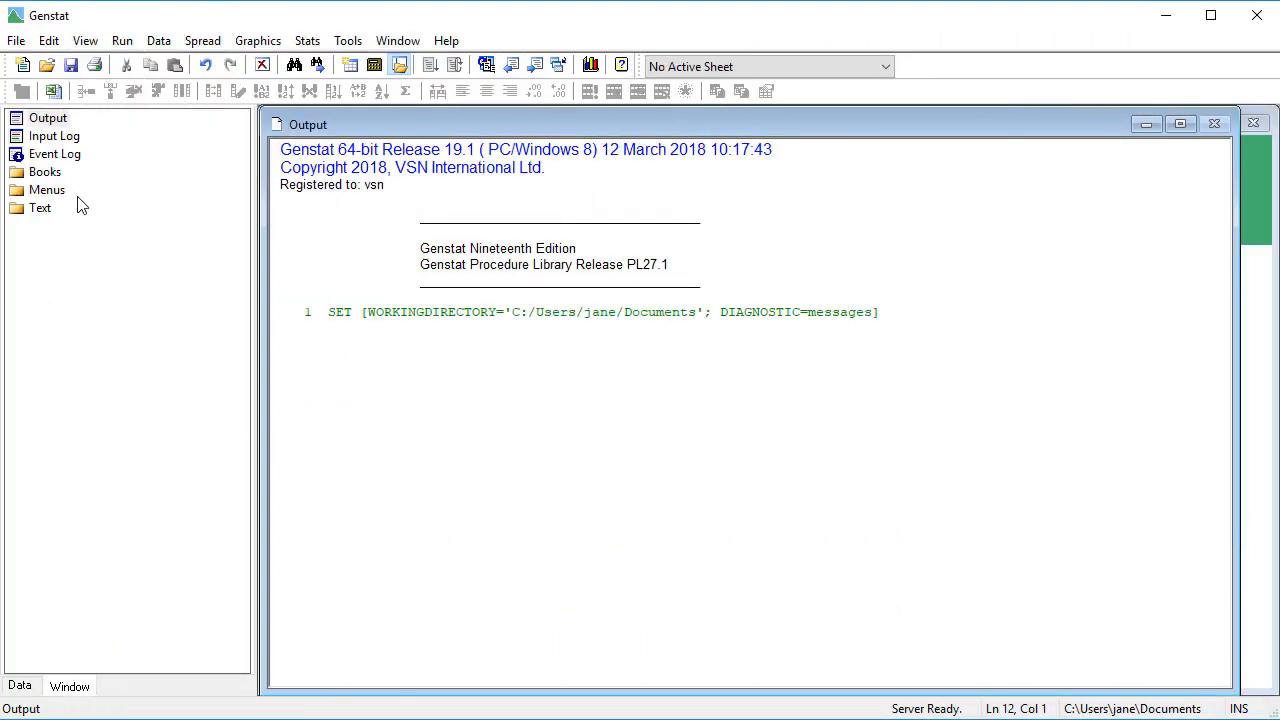
# Return to Genstat and open the example data set Slatehall.gsh
pyautogui.click(16, 40)
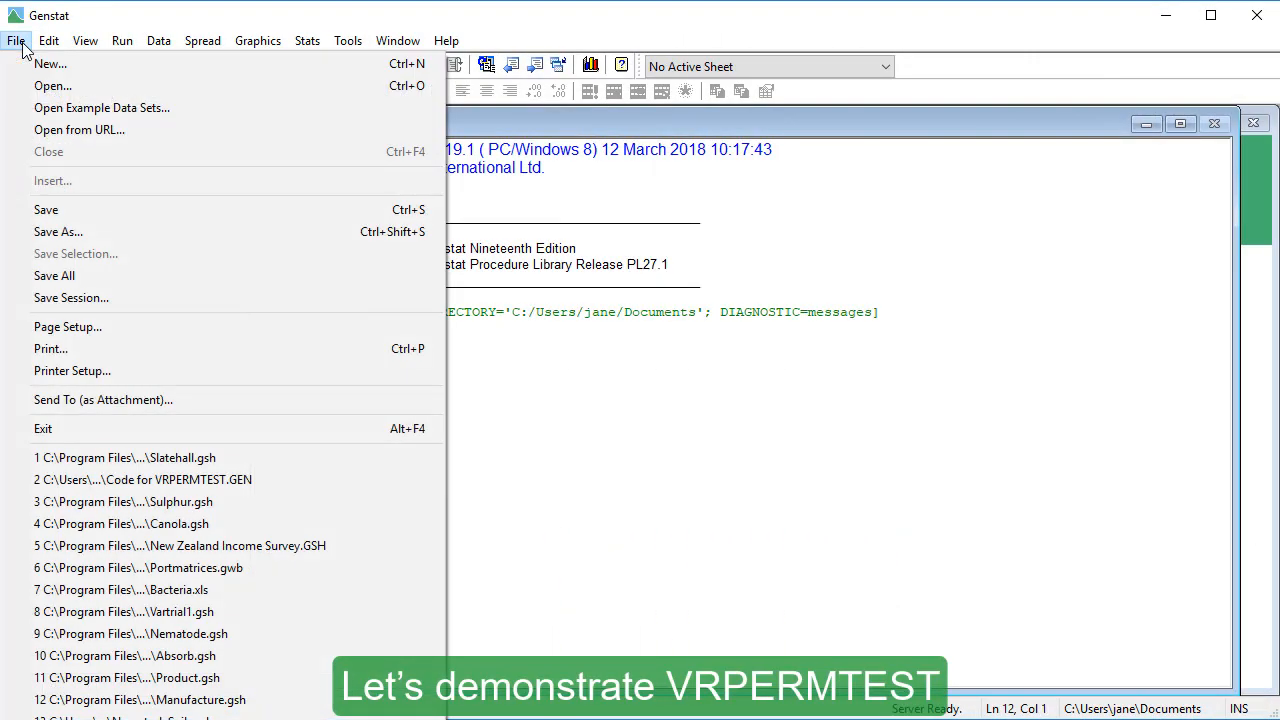
pyautogui.click(30, 107)
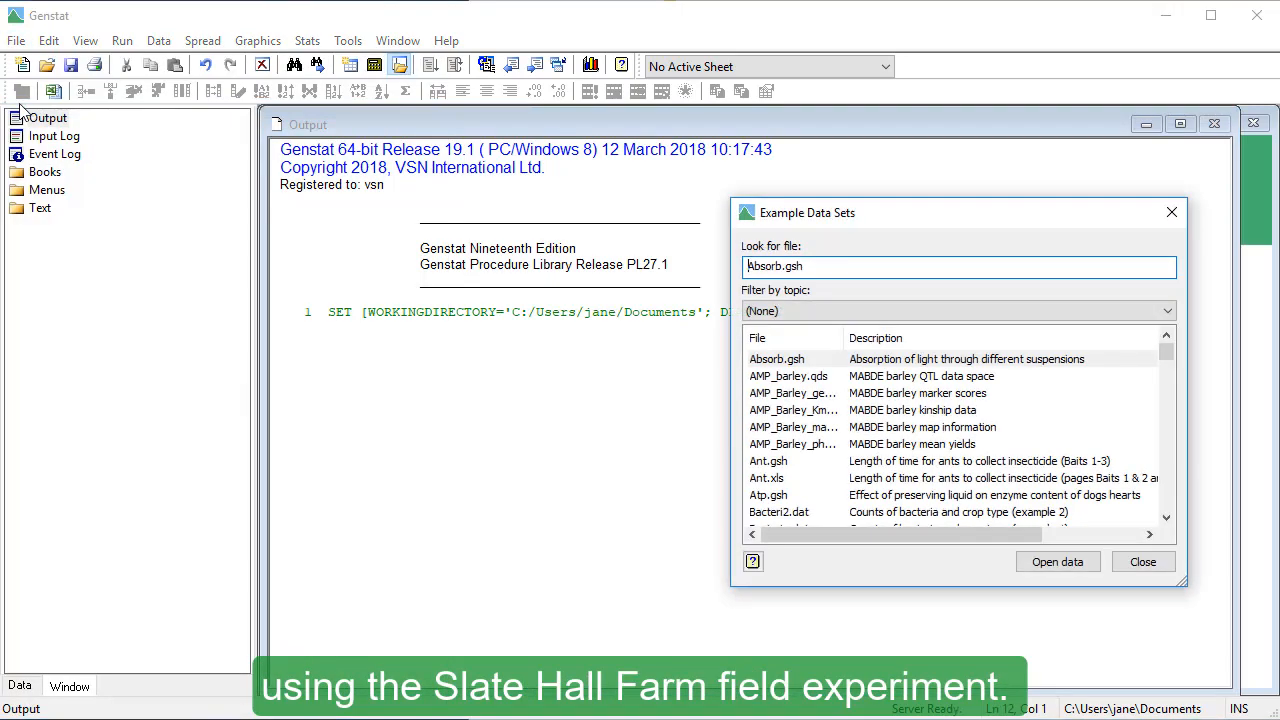
pyautogui.write('slate')
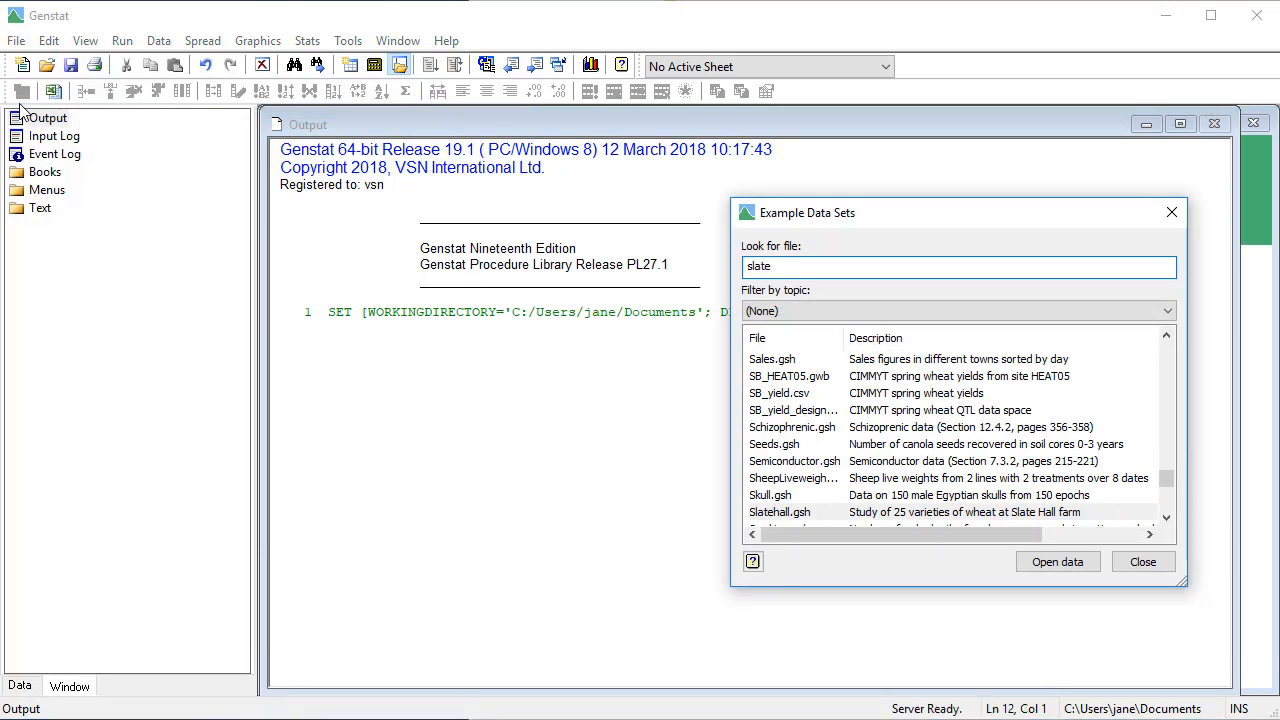
pyautogui.click(841, 517)
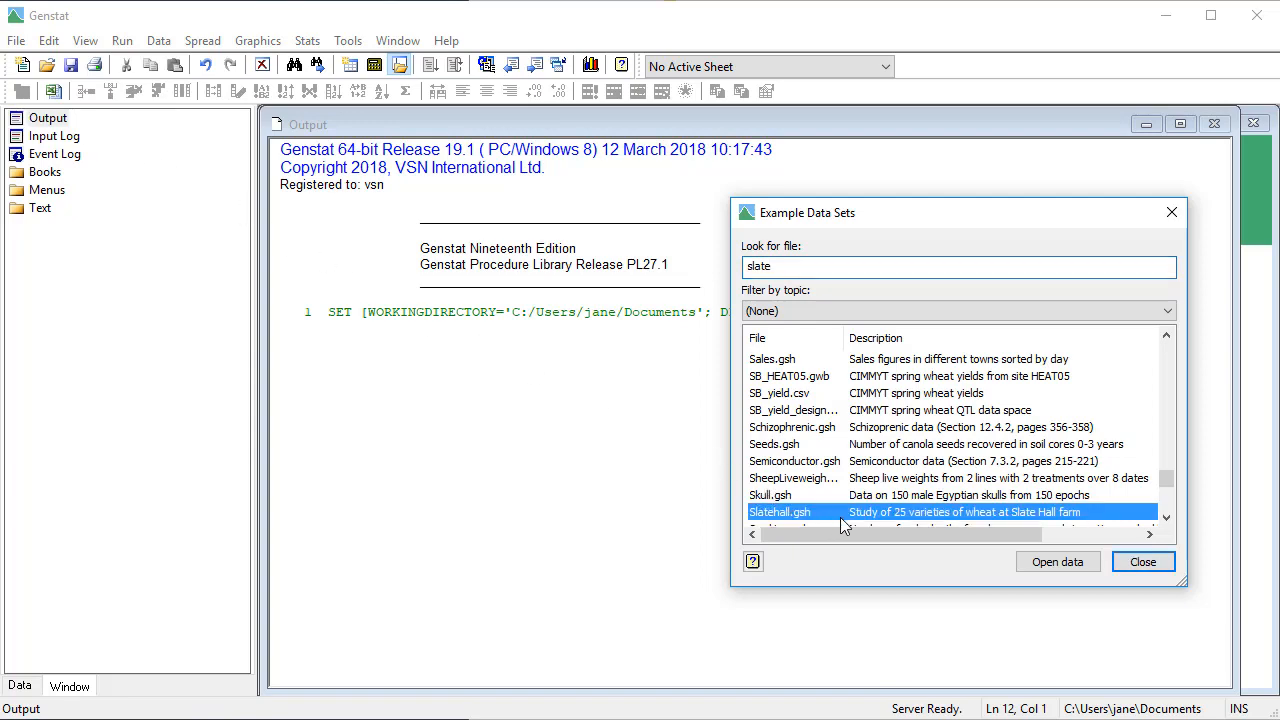
pyautogui.click(1040, 568)
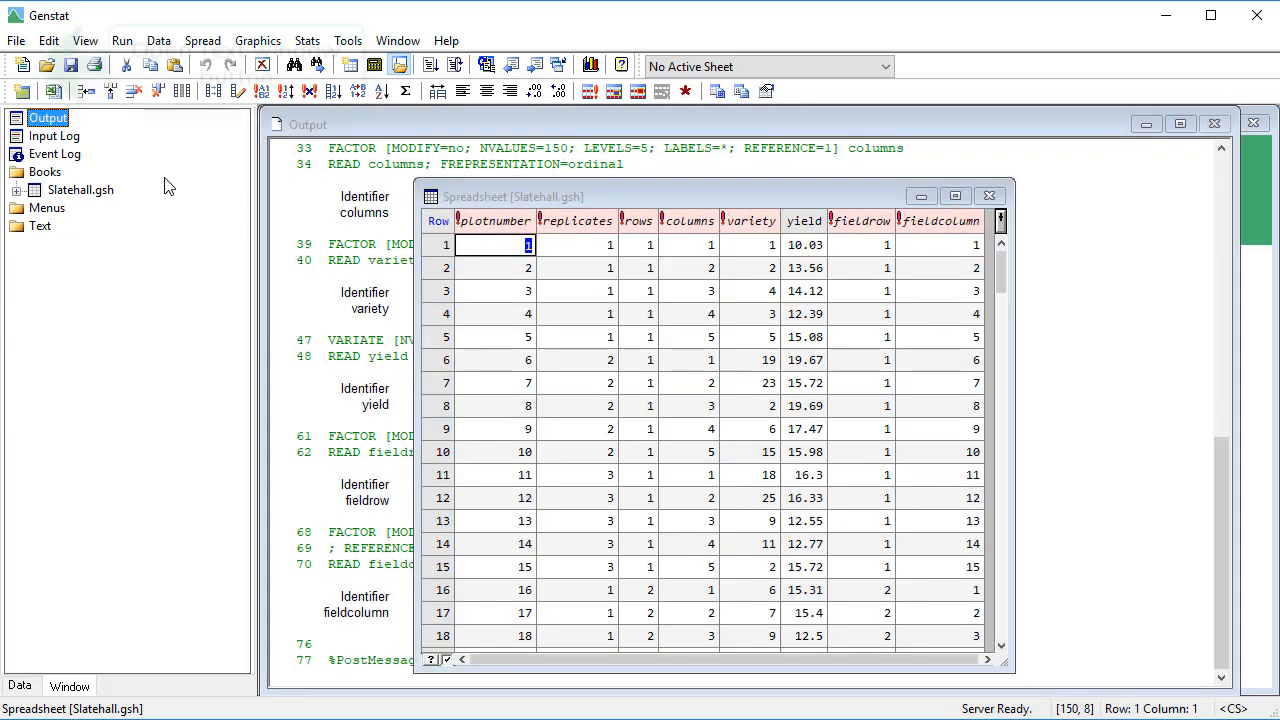
# In a new text window, write VCOMPONENTS, VSTRUCTURE and REML commands for yield: fixed variety, random fieldrow.fieldcolumn+plotnumber+replicates, order-1 AR on fieldrow and fieldcolumn
pyautogui.click(23, 67)
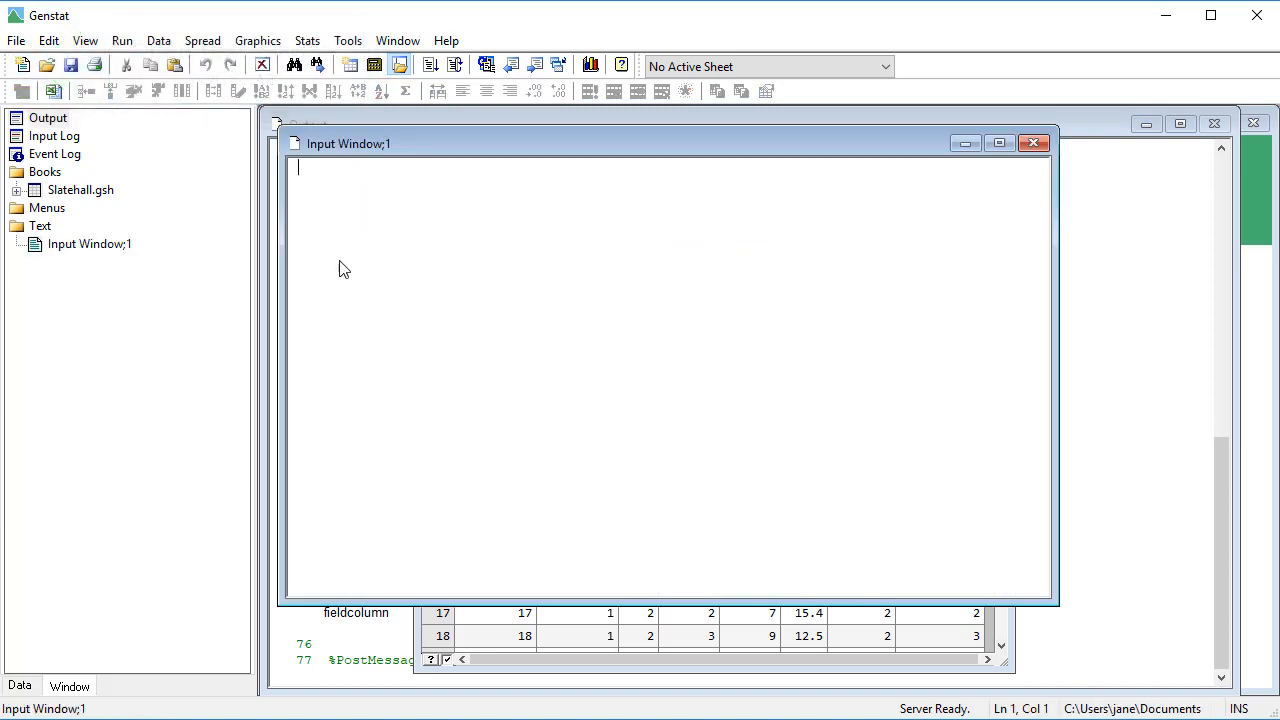
pyautogui.write('"Initial Model" VCOMPONENTS [FIXED=variety] RANDOM=fieldrow.fieldcolumn+plotnumber+replicates VSTRUCTURE [TERMS=fieldrow.fieldcolumn] FACTOR = fieldrow,fieldcolumn; \\   MODEL=2(\'AR\'); ORDER=2(1) REML [PRINT=model,components,waldTests] yield')
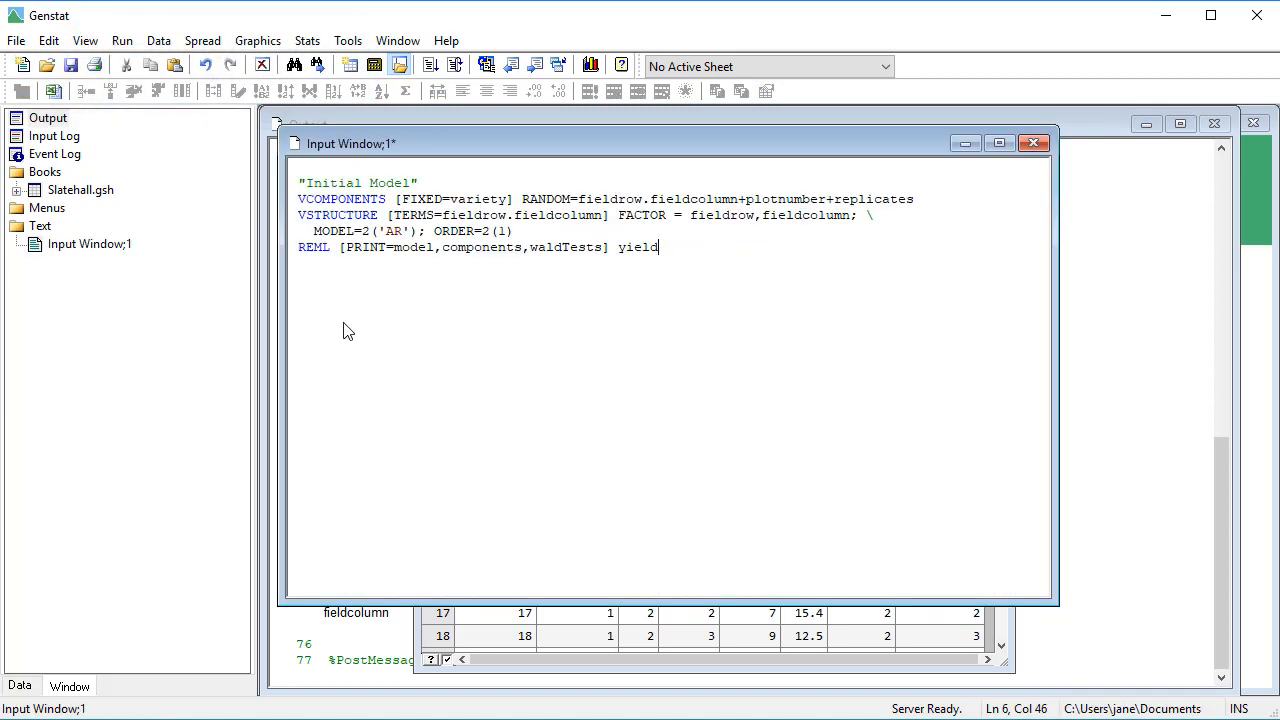
pyautogui.press('Return')
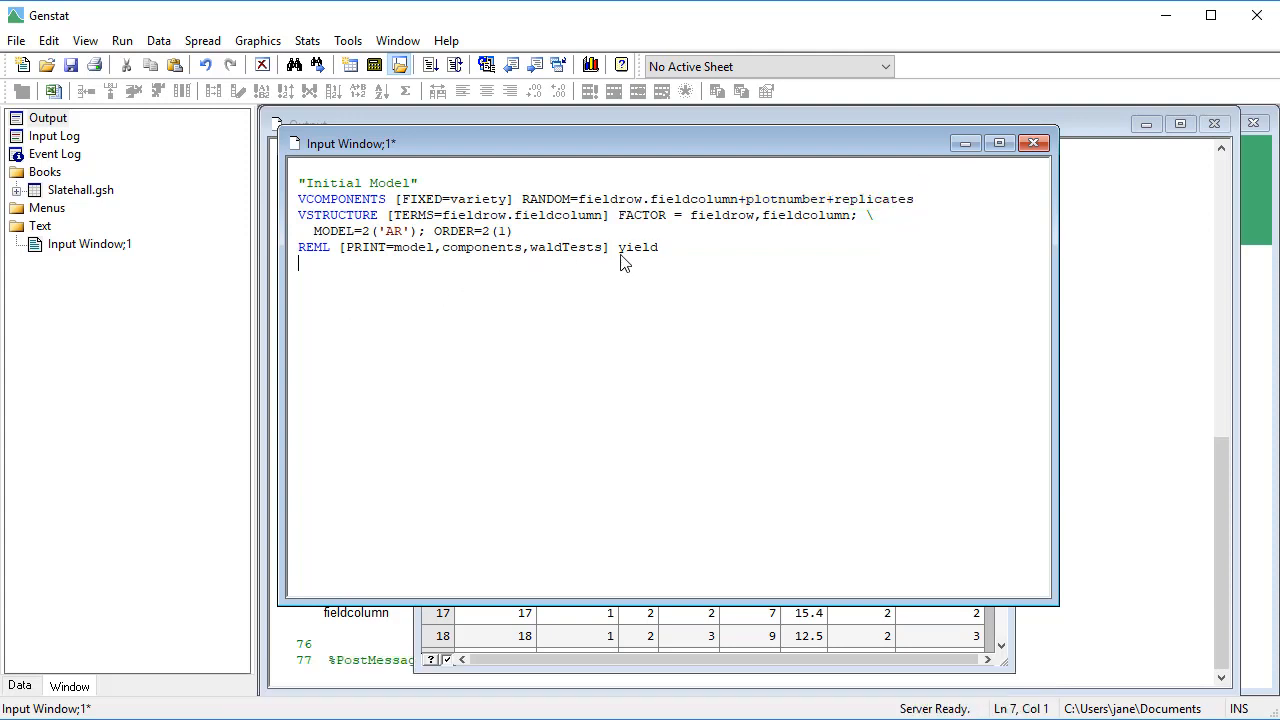
# Run the selected Initial Model commands and examine the REML variance components analysis in the output
pyautogui.moveTo(667, 247); pyautogui.dragTo(203, 87)
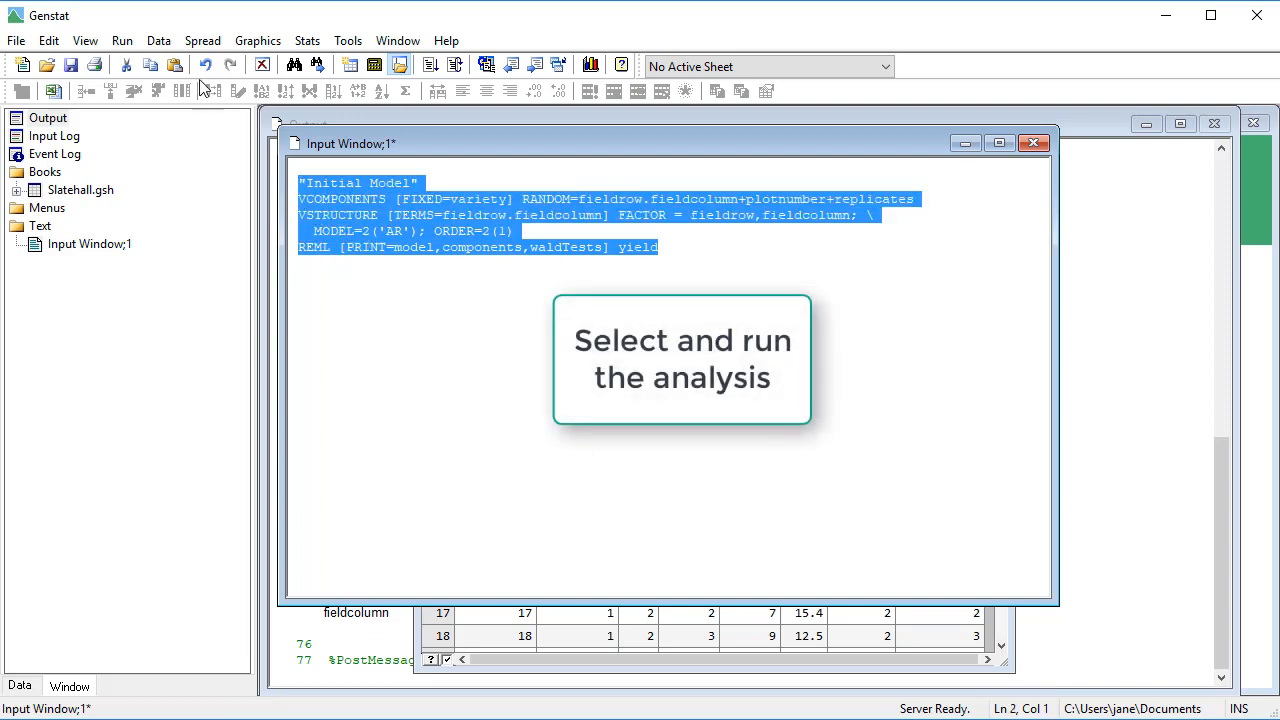
pyautogui.click(122, 42)
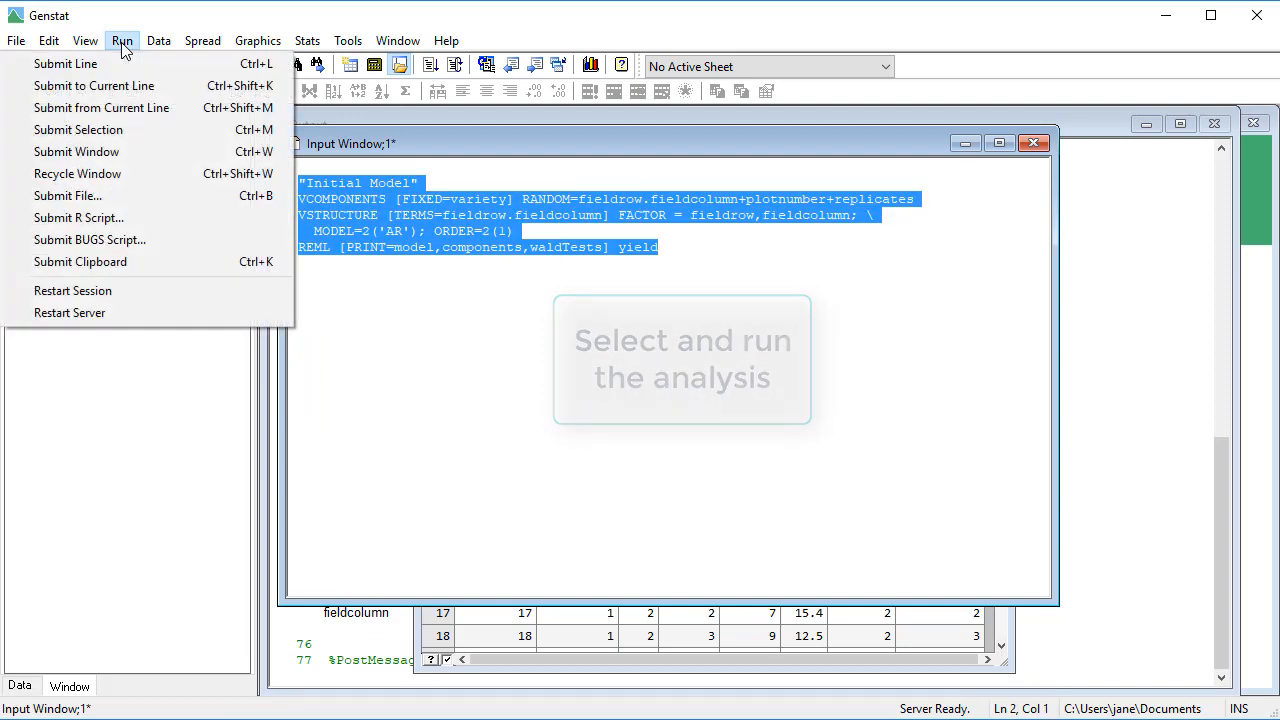
pyautogui.click(131, 130)
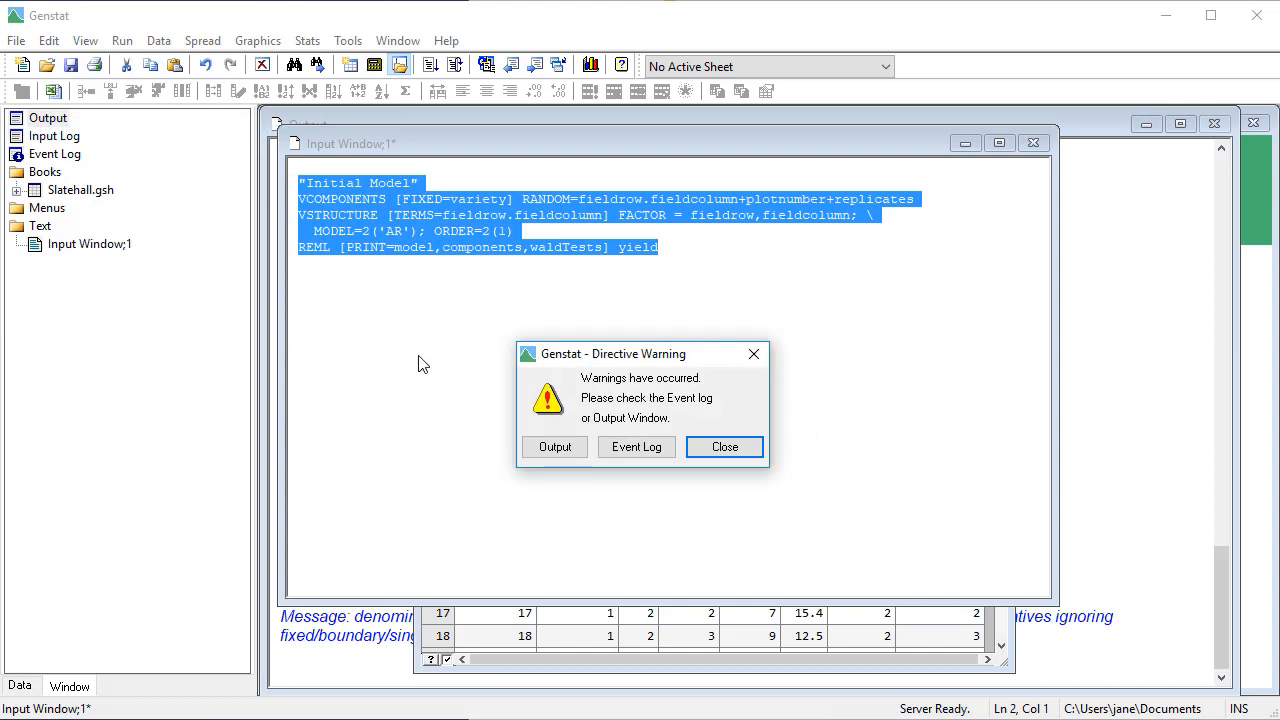
pyautogui.click(553, 447)
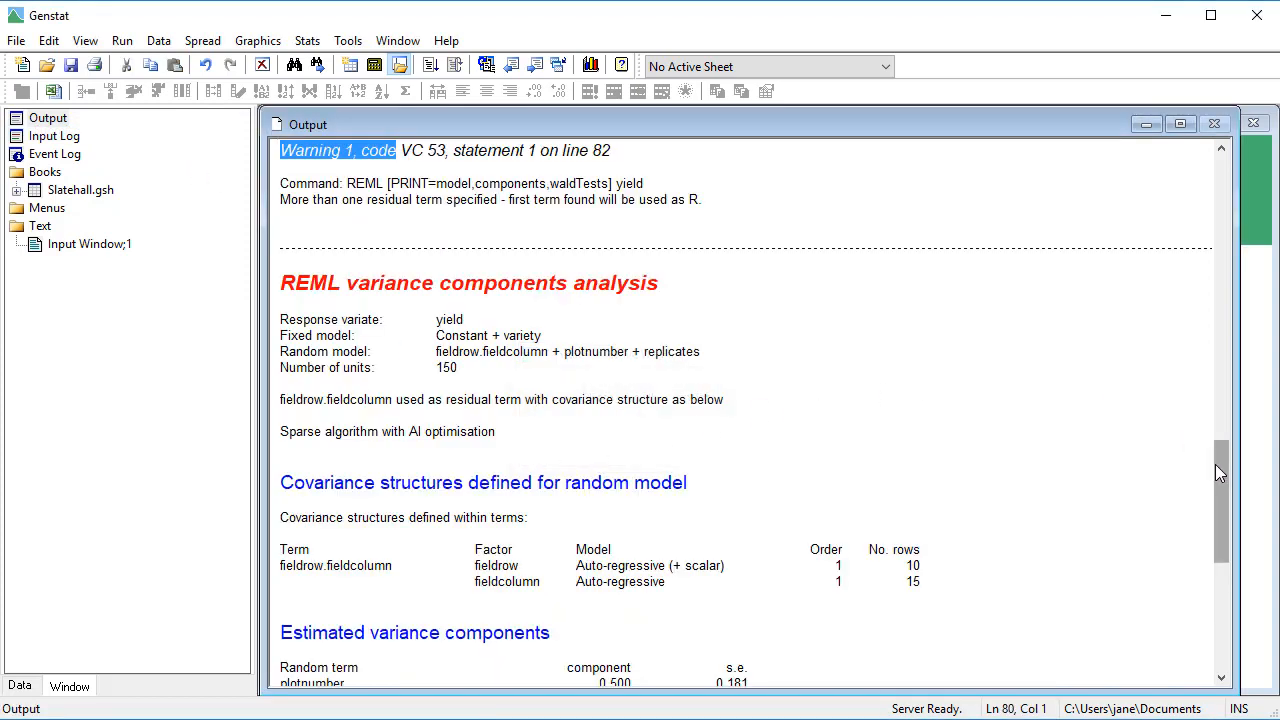
pyautogui.moveTo(1215, 464); pyautogui.dragTo(1216, 528)
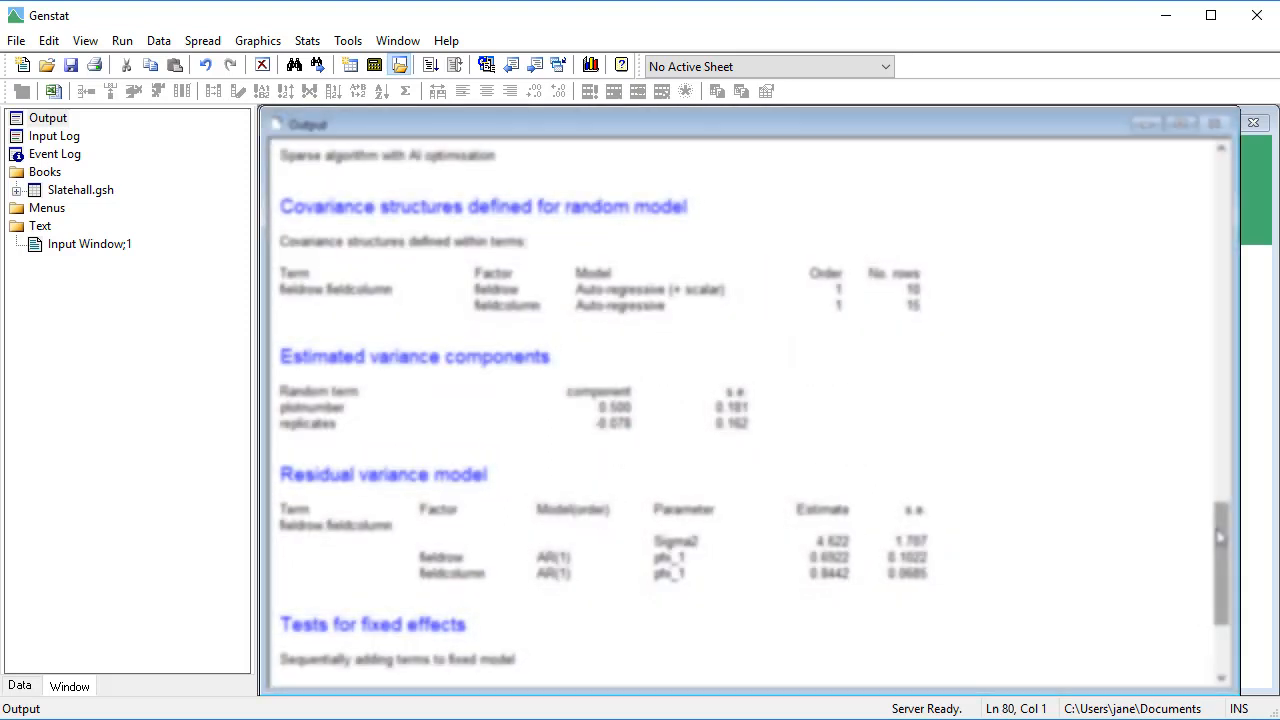
# Below the initial model, add VFMODEL and VFSTRUCTURE commands defining FullModel, described as 'Ar1xAr1 + error + blocking', and a comment on assessing the plotnumber random term
pyautogui.doubleClick(116, 250)
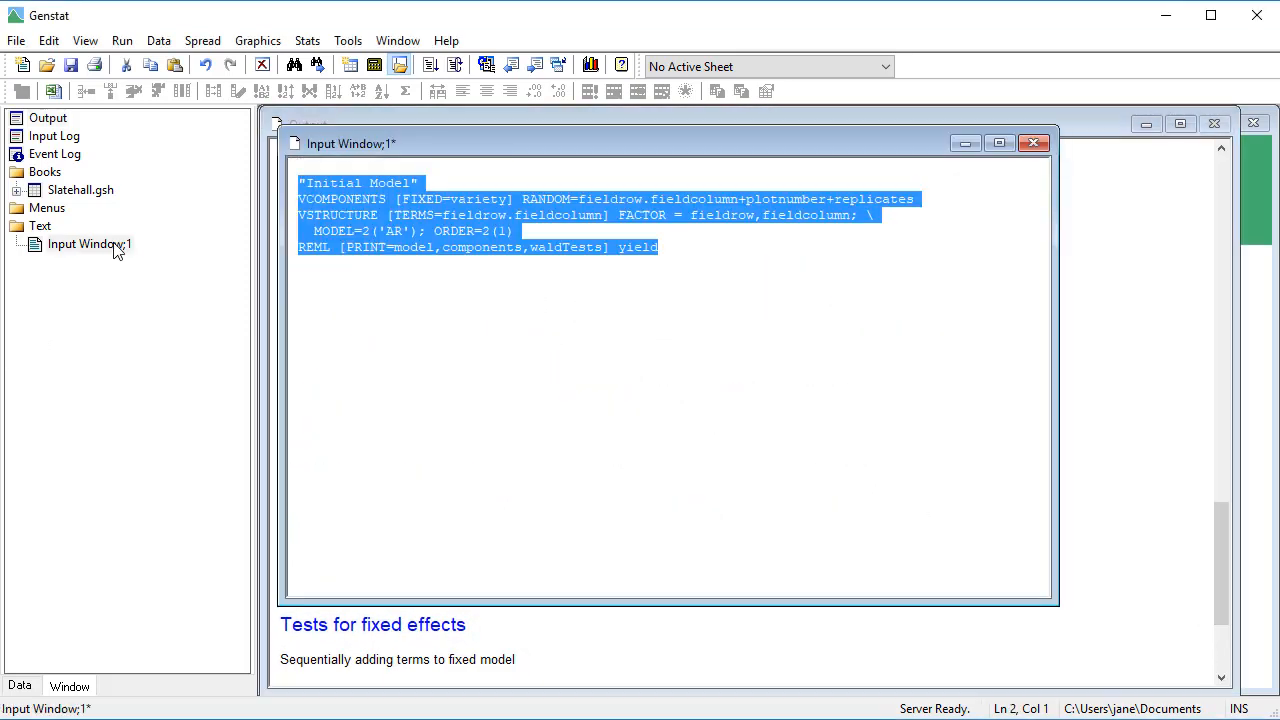
pyautogui.click(680, 252)
pyautogui.hotkey('ctrl', 'End')
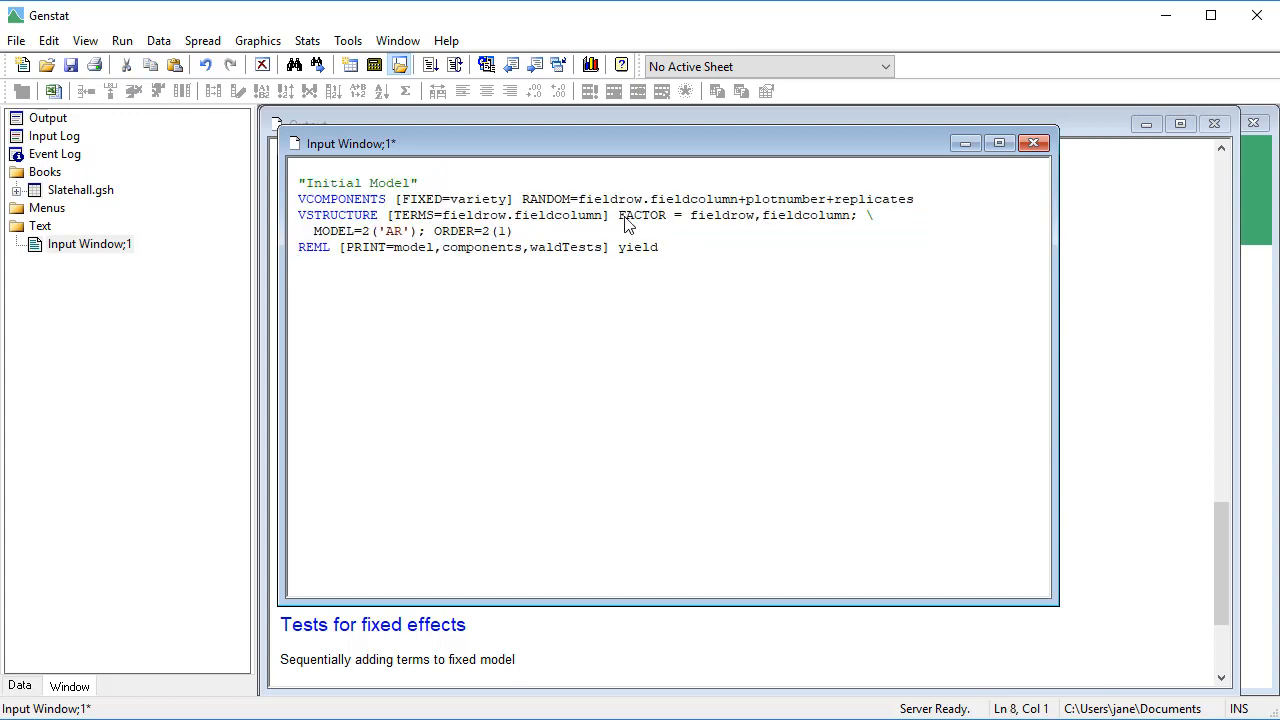
pyautogui.write('"Model Definition Structure" VFMODEL [MODELSTRUCTURE=FullModel; DESCRIPTION=\'Ar1xAr1 + error + blocking\';\\         FIXED=variety] fieldrow.fieldcolumn+plotnumber+replicates VFSTRUCTURE [MODELSTRUCTURE=FullModel; TERMS=fieldrow.fieldcolumn] \\             MODEL=2(\'AR\'); ORDER=1; FACTOR=fieldrow,fieldcolumn')
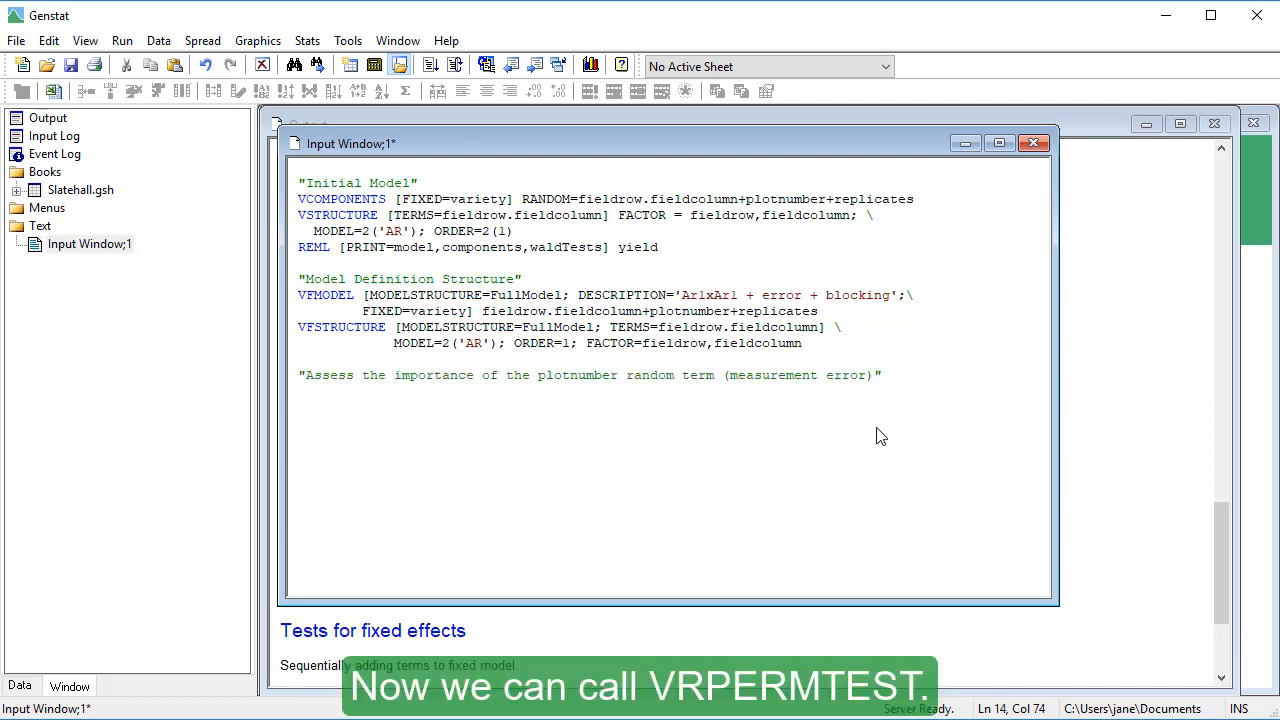
pyautogui.press('Return')
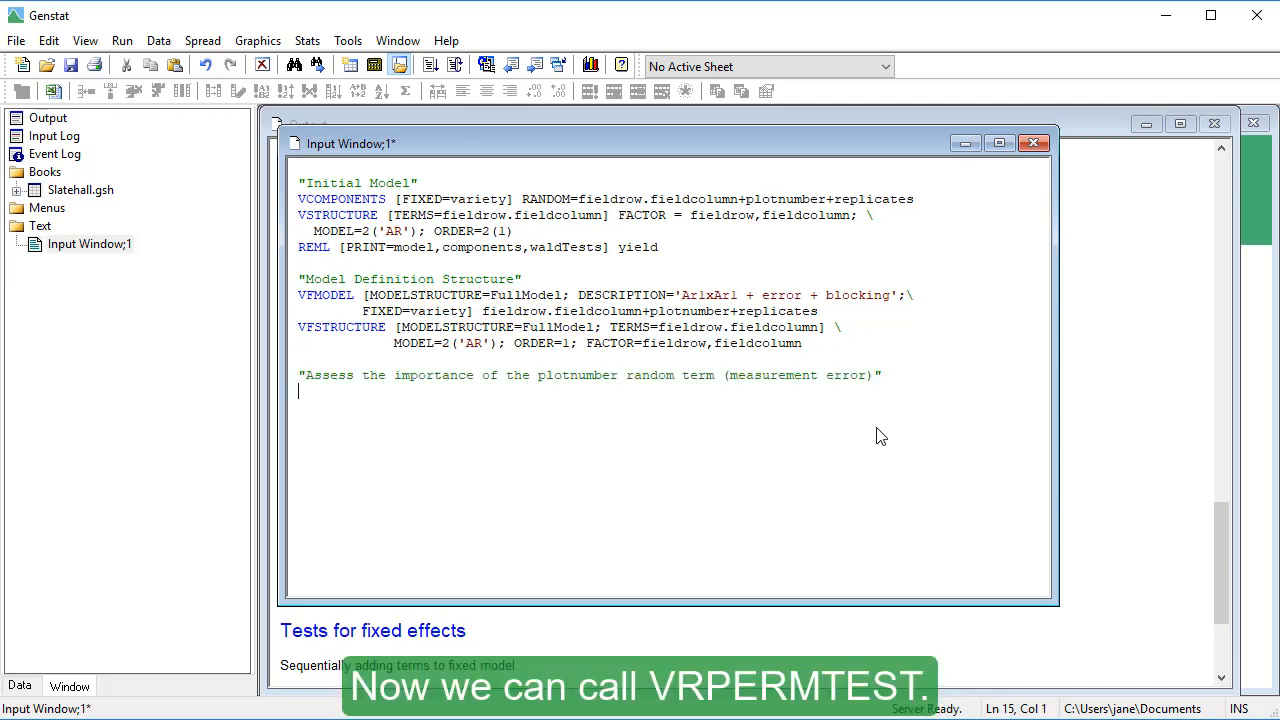
# Write a VRPERMTEST command with MODELDEFINITION=FullModel, RDROP=plotnumber and Y=yield
pyautogui.write('VRPERM')
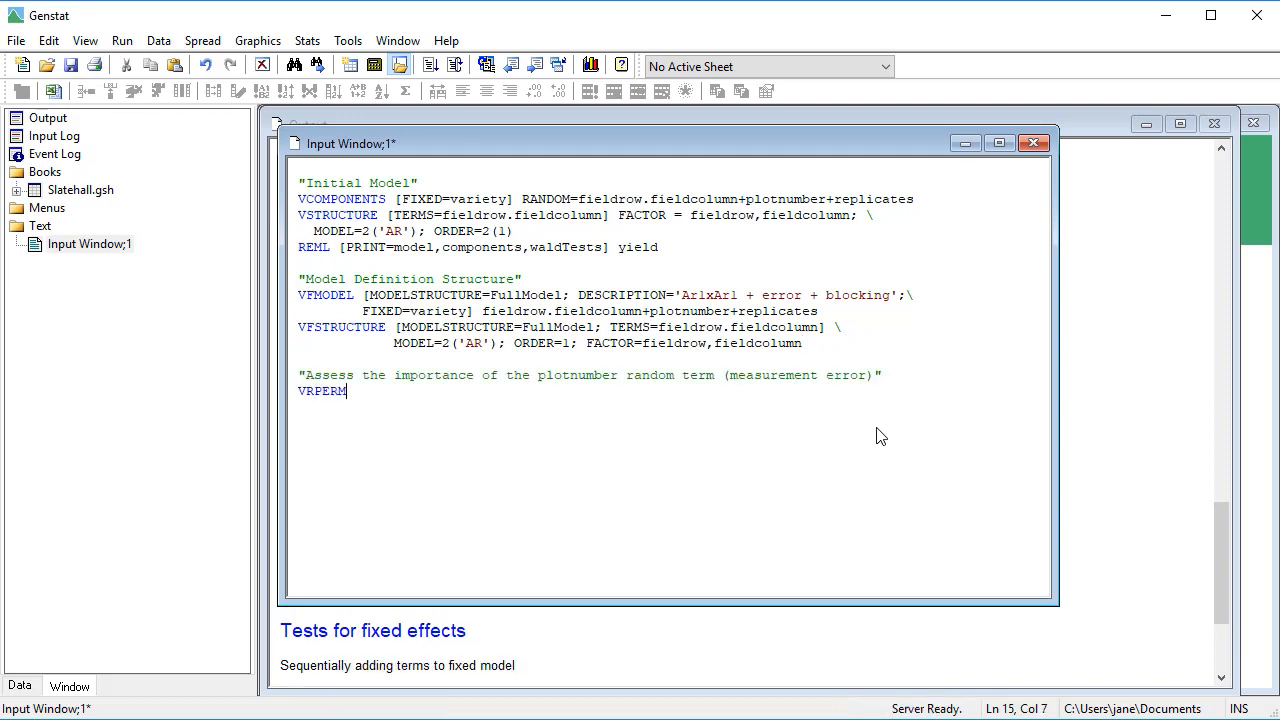
pyautogui.write('TEST [MOD')
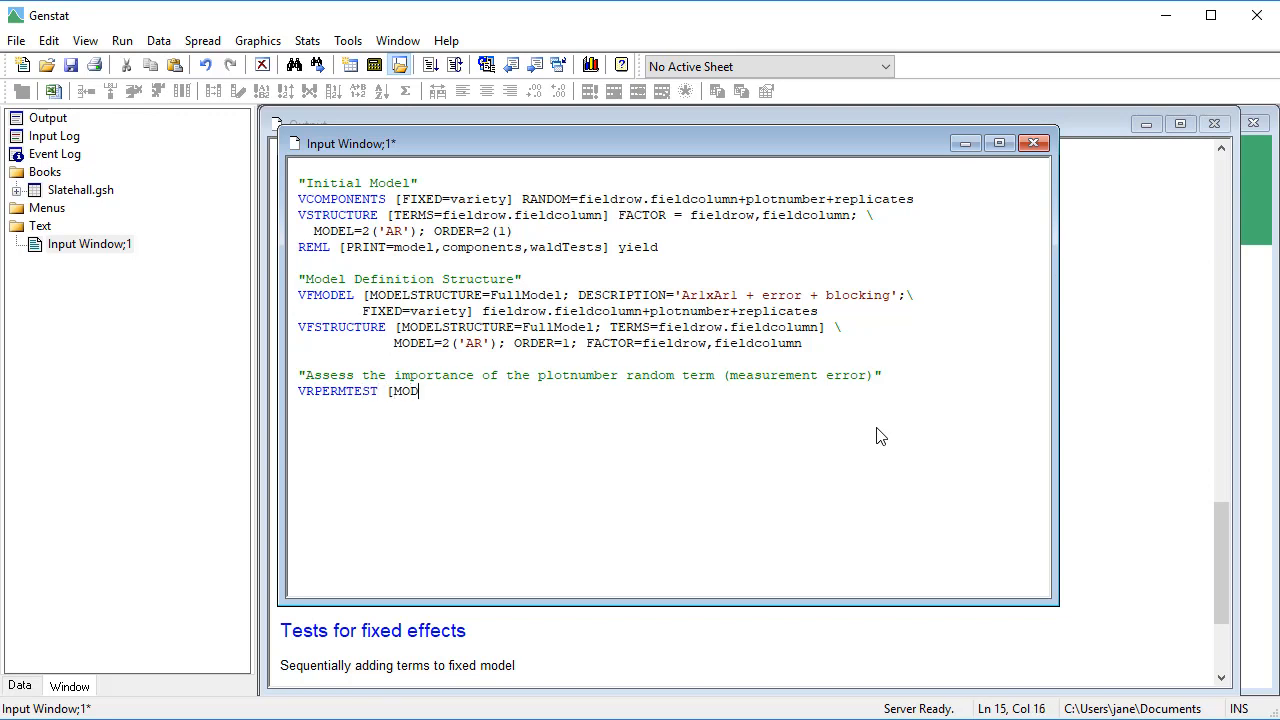
pyautogui.write('ELDEFINITION=')
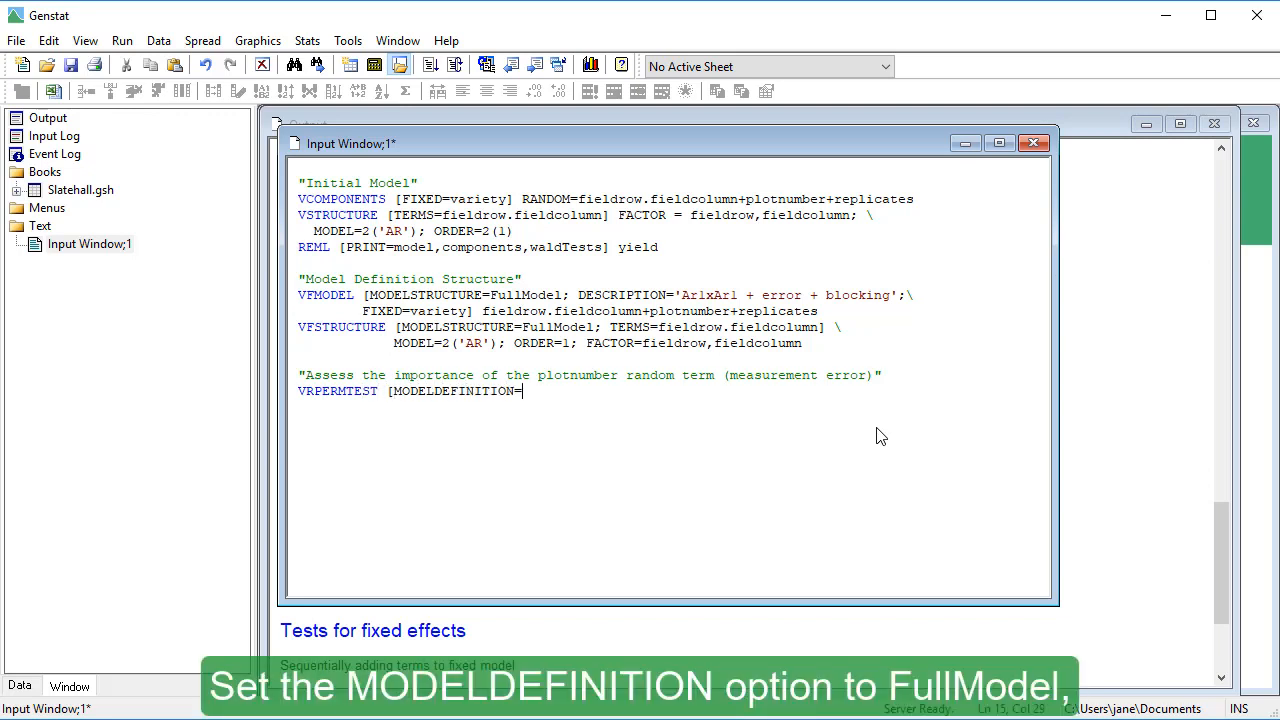
pyautogui.write('FullModel; RDROP=p')
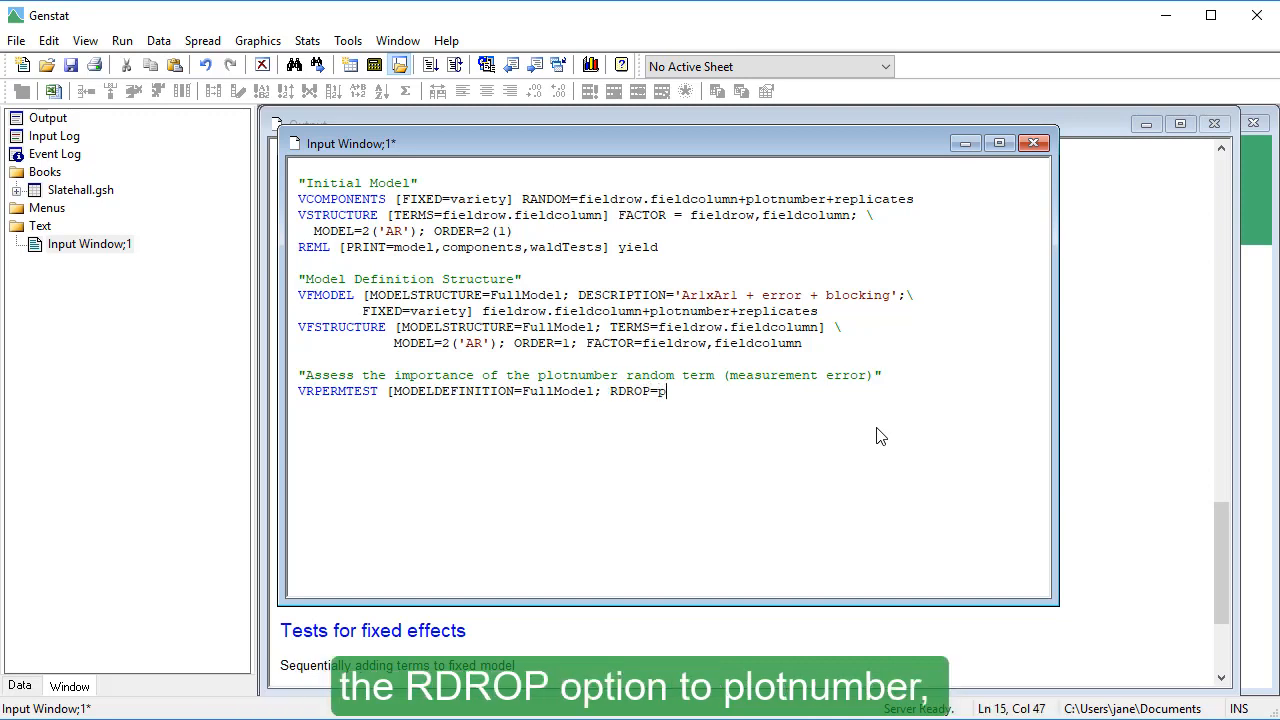
pyautogui.write('lotnumber] Y')
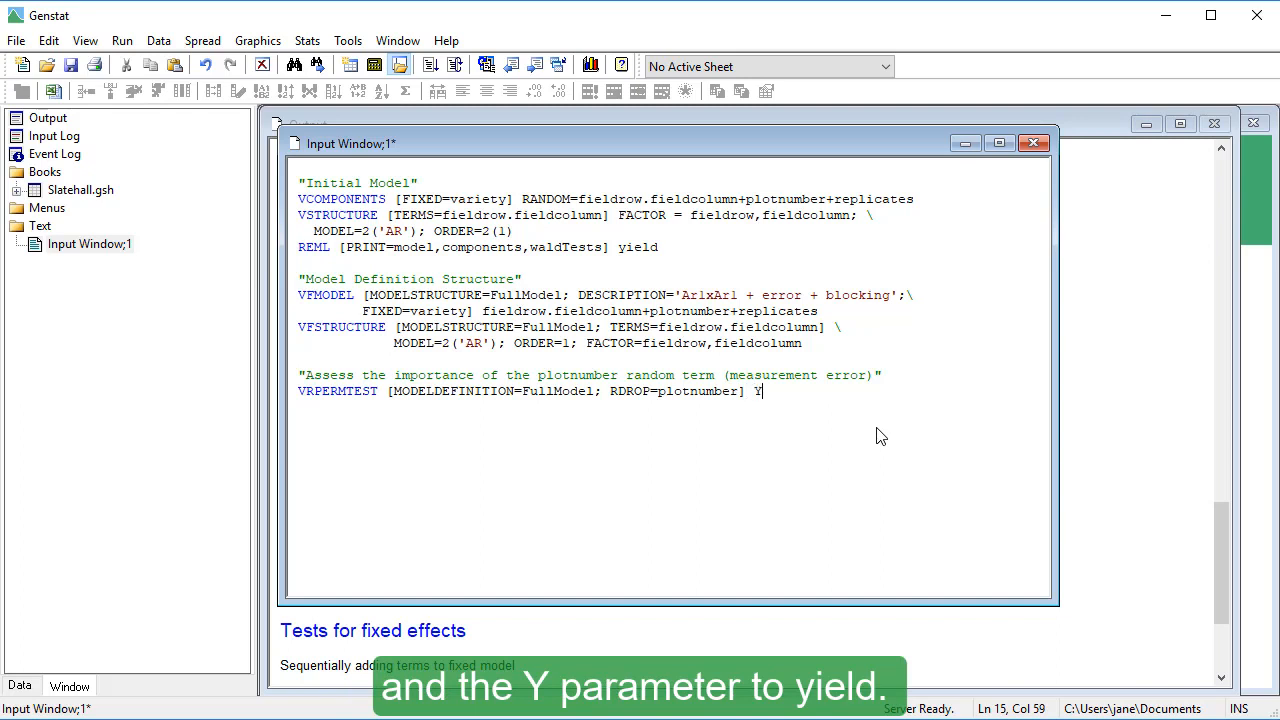
pyautogui.write('=yield')
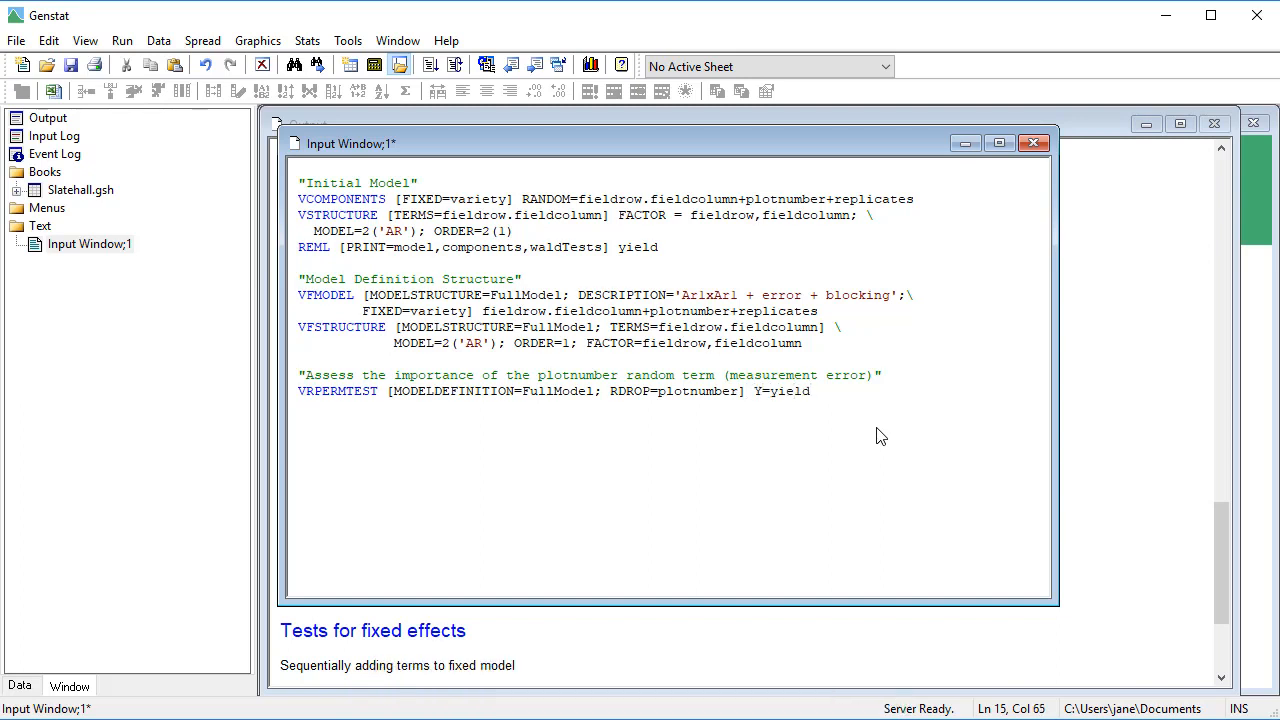
# Add the option PLOT=histogram to the VRPERMTEST command
pyautogui.click(742, 393)
pyautogui.write('; PLOT')
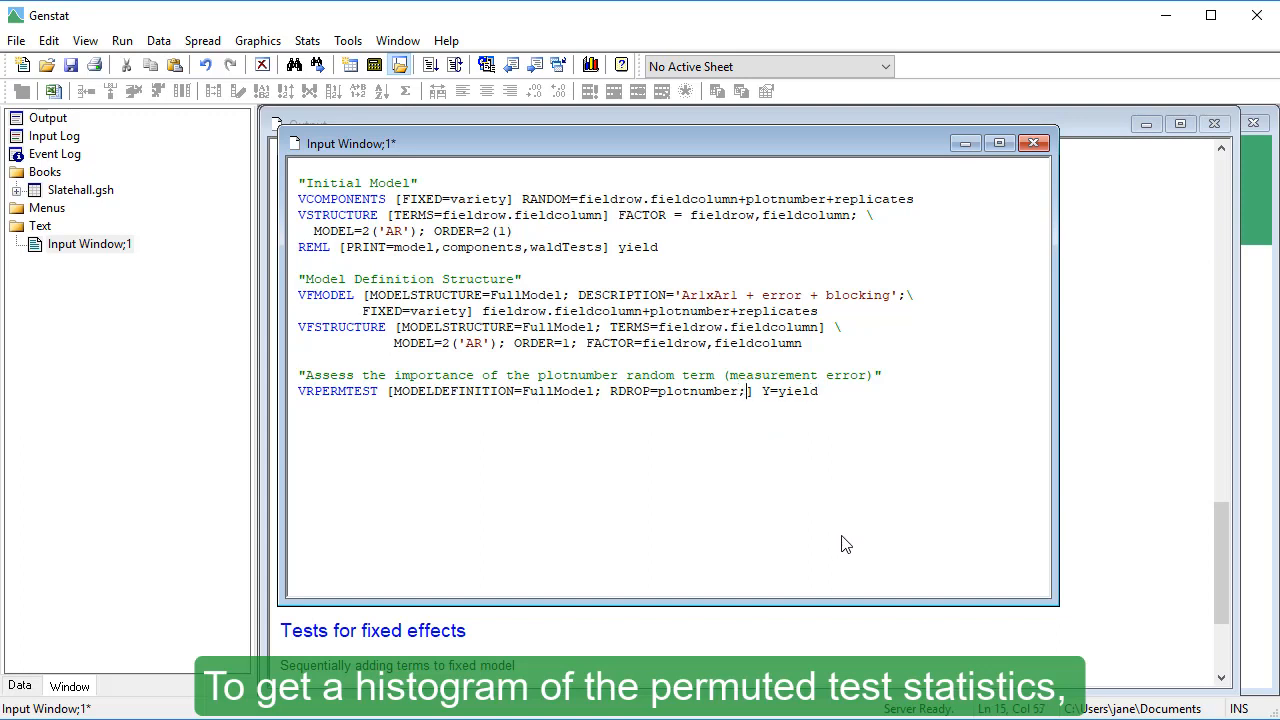
pyautogui.write('=histogram')
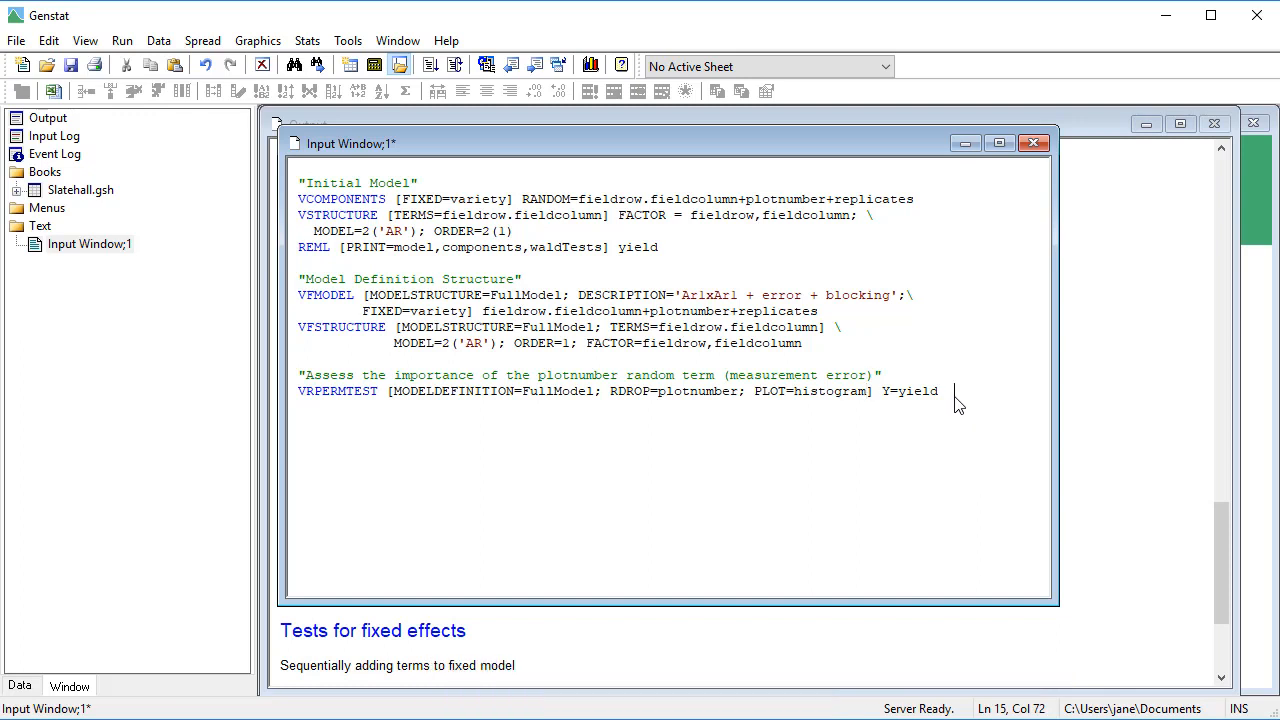
# Run the FullModel definition and VRPERMTEST commands from the input window and go to the resulting output
pyautogui.moveTo(956, 398); pyautogui.dragTo(298, 278)
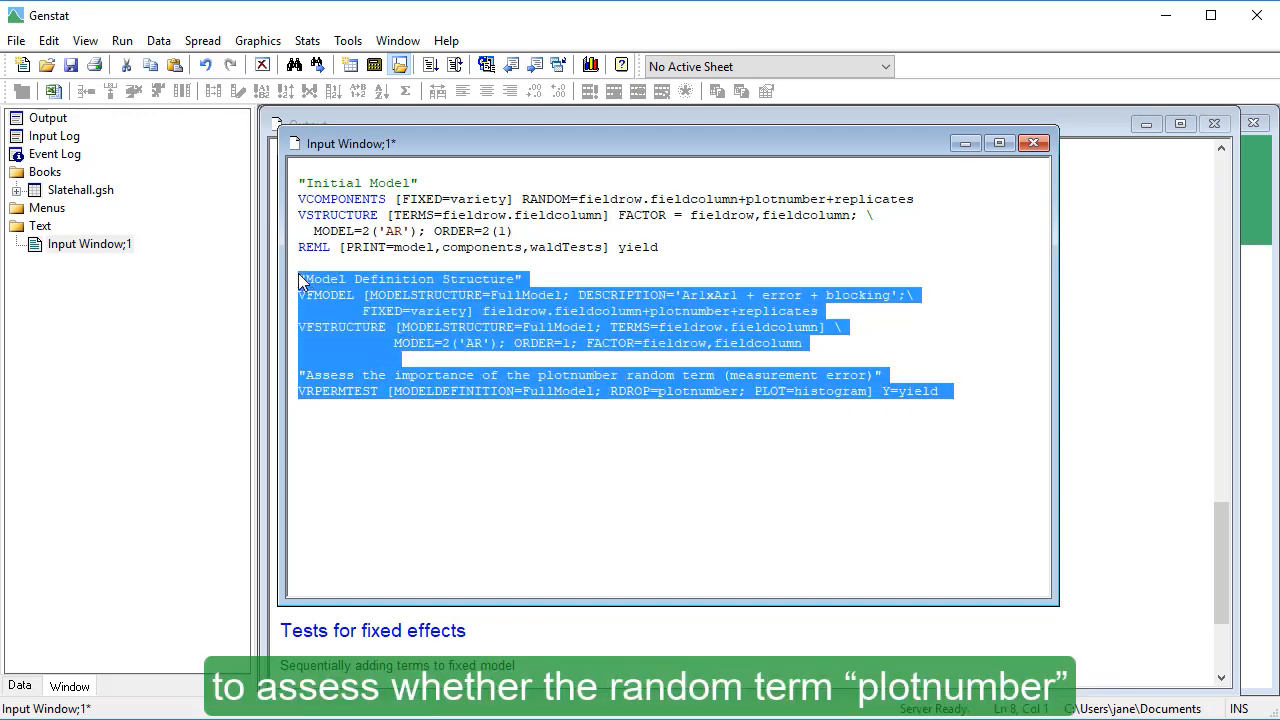
pyautogui.click(118, 43)
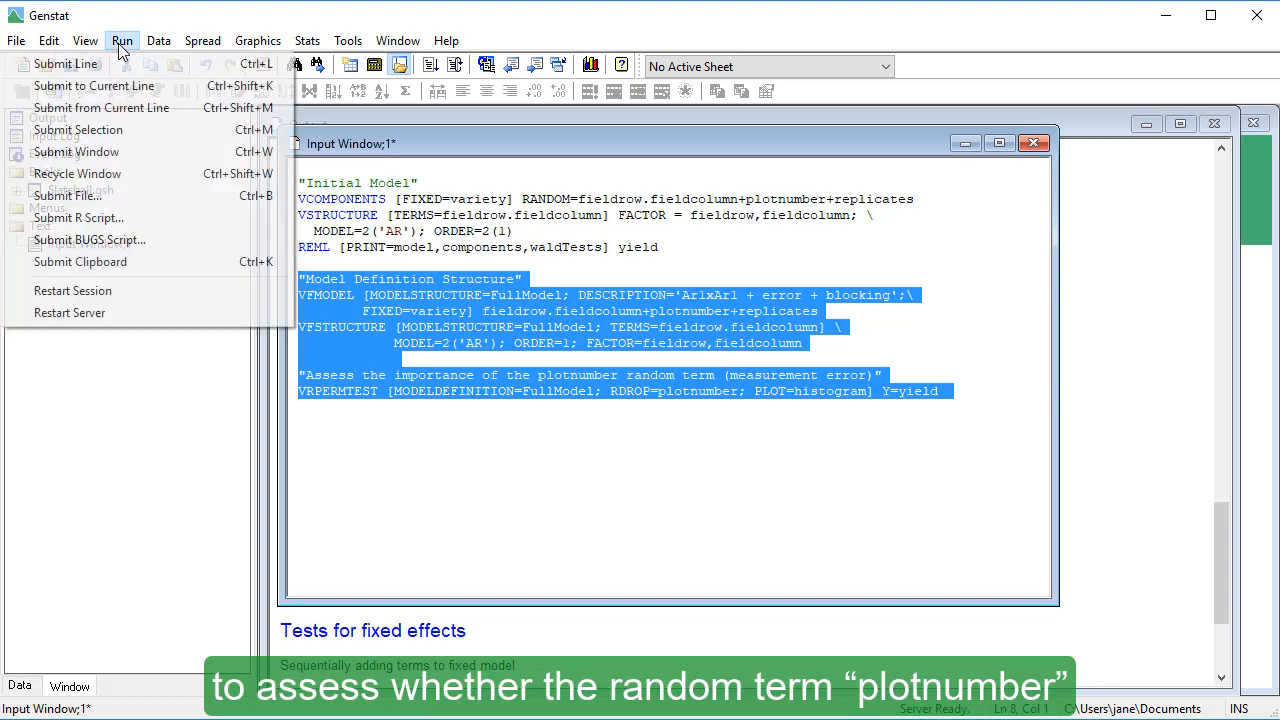
pyautogui.click(151, 129)
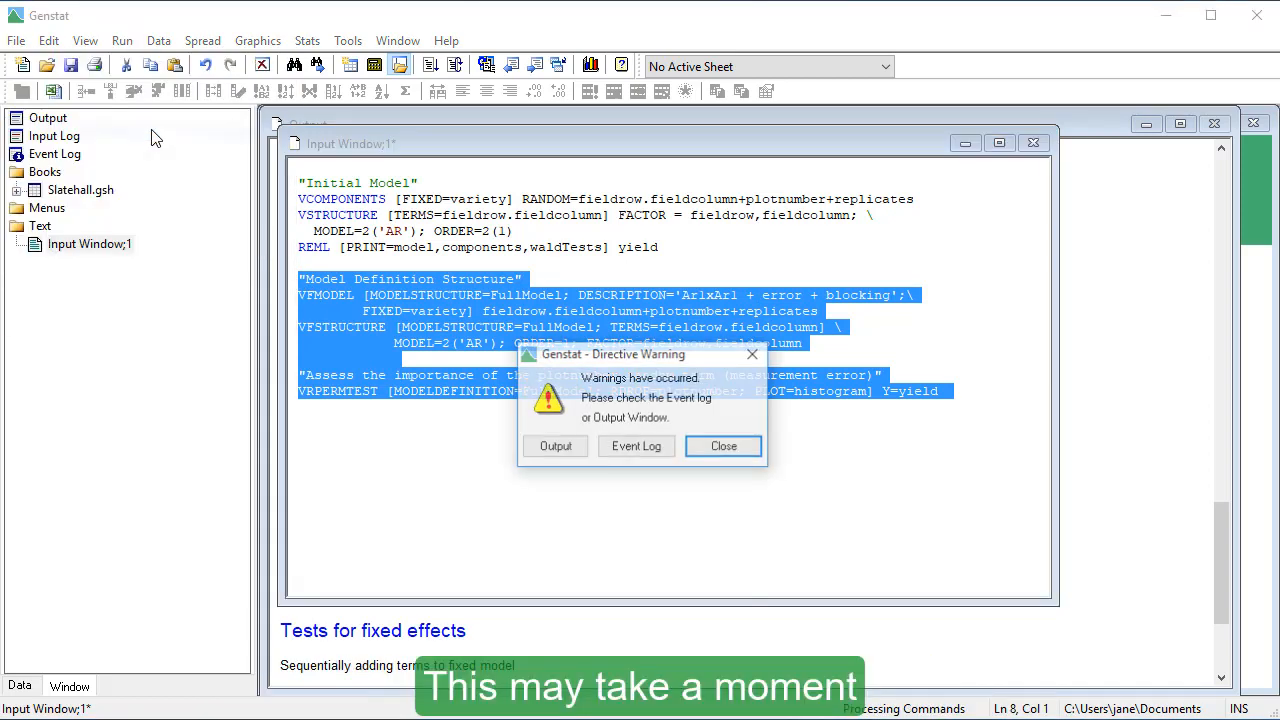
pyautogui.click(527, 451)
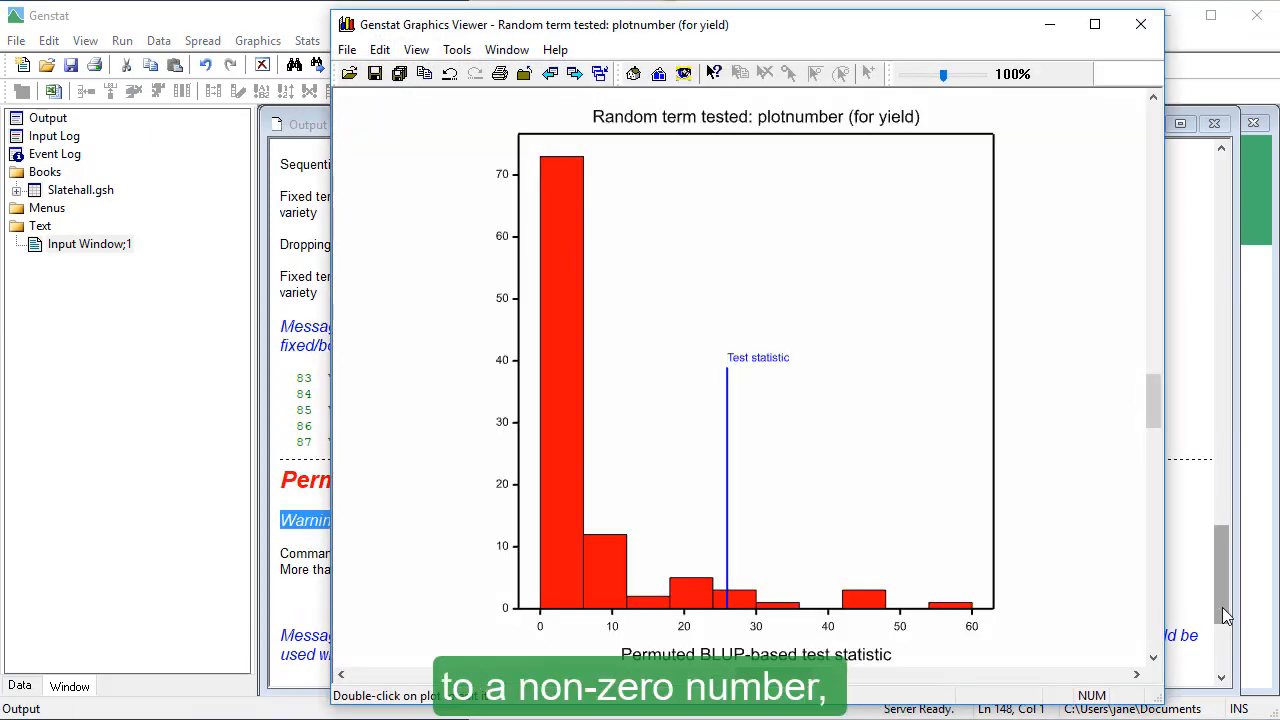
# Examine the permutation test summary for plotnumber and the histograms of the permuted test statistics
pyautogui.click(1217, 572)
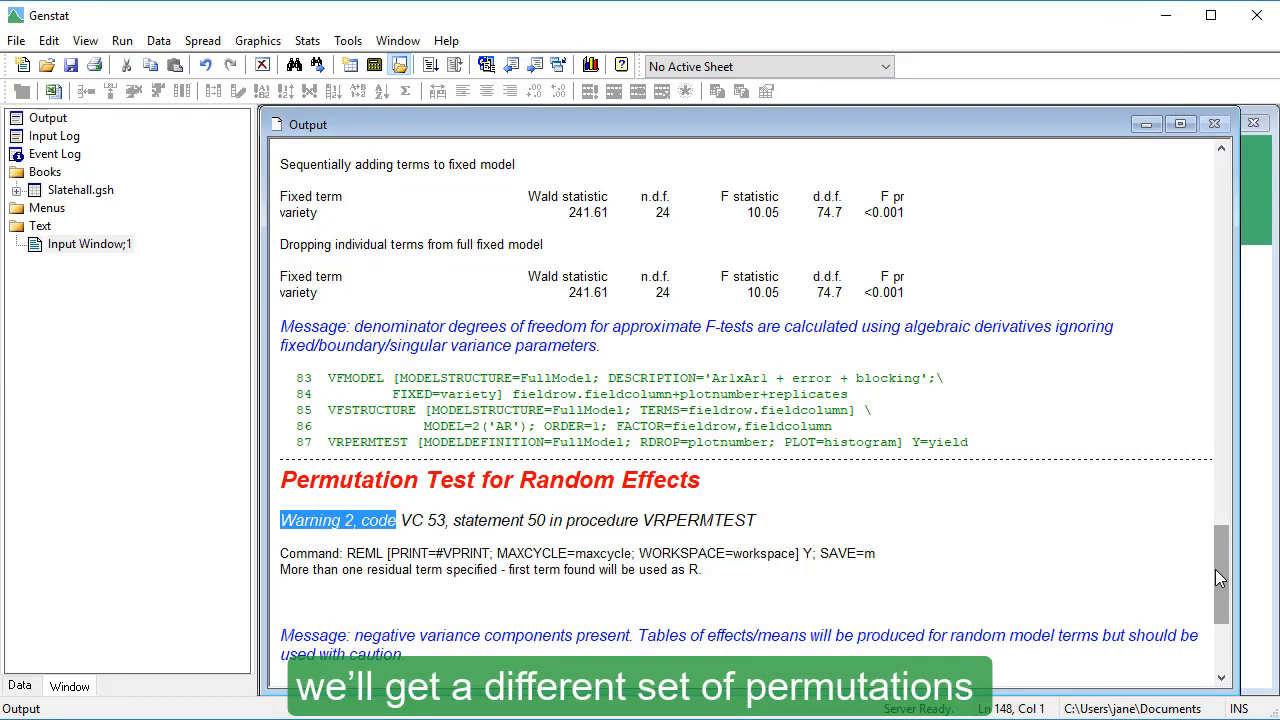
pyautogui.moveTo(1222, 547); pyautogui.dragTo(1207, 614)
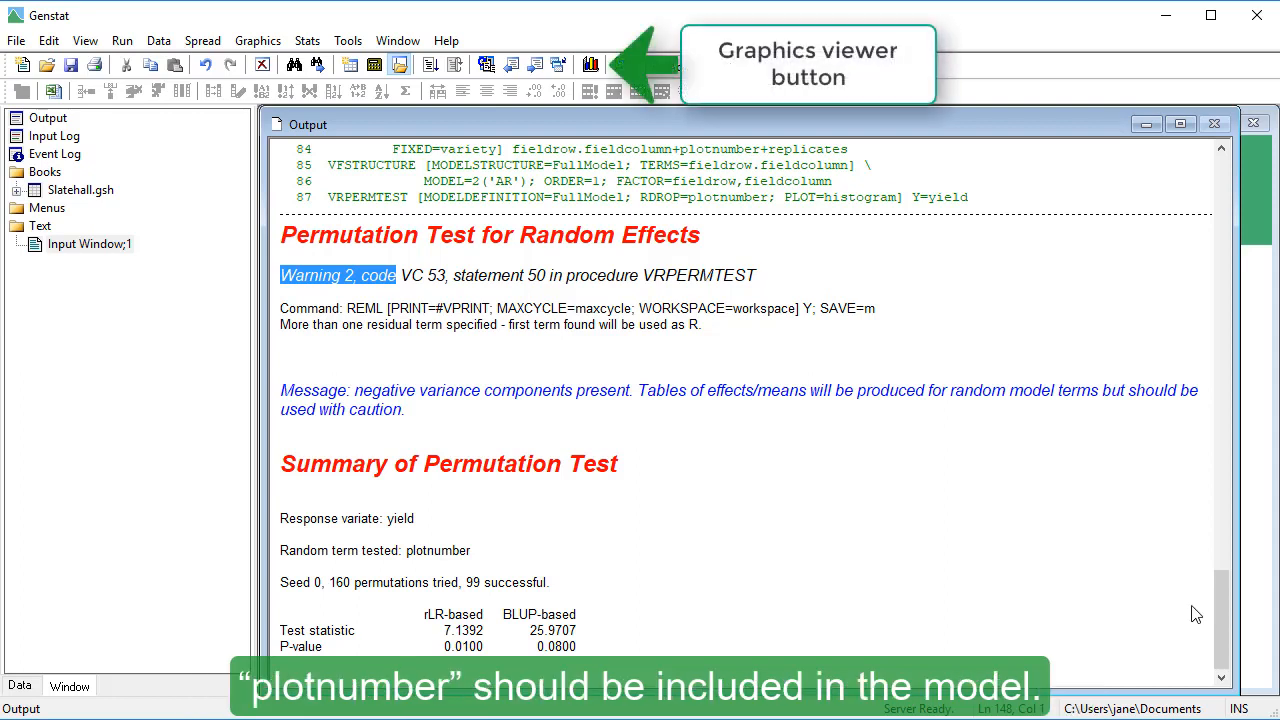
pyautogui.click(591, 65)
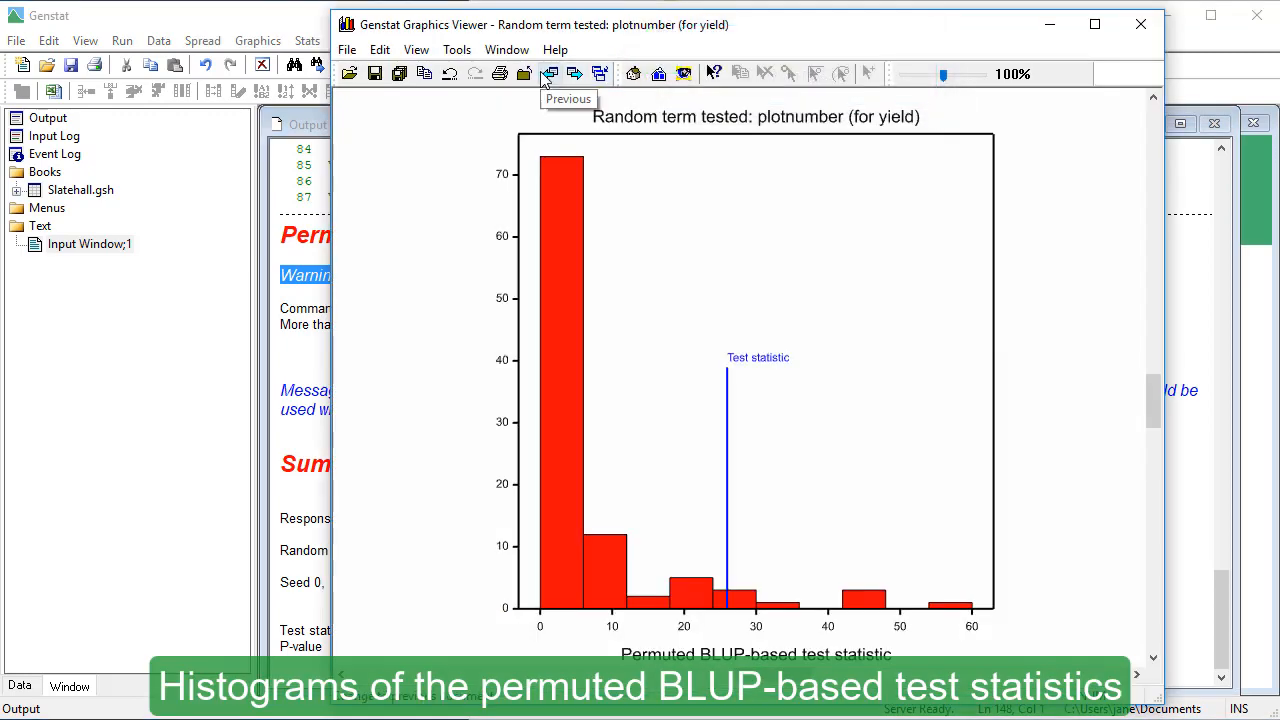
pyautogui.click(548, 75)
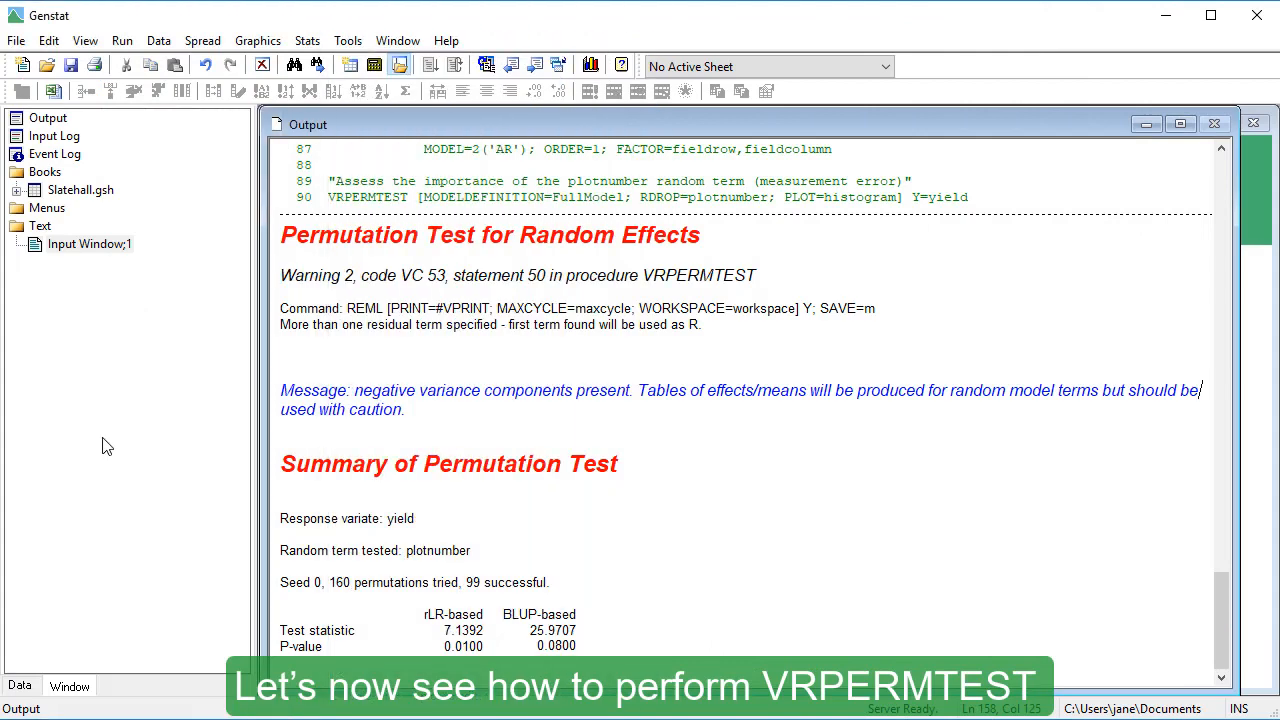
# Start a Linear Mixed Models (REML) analysis with yield as the Y-variate and variety as the fixed model
pyautogui.click(316, 47)
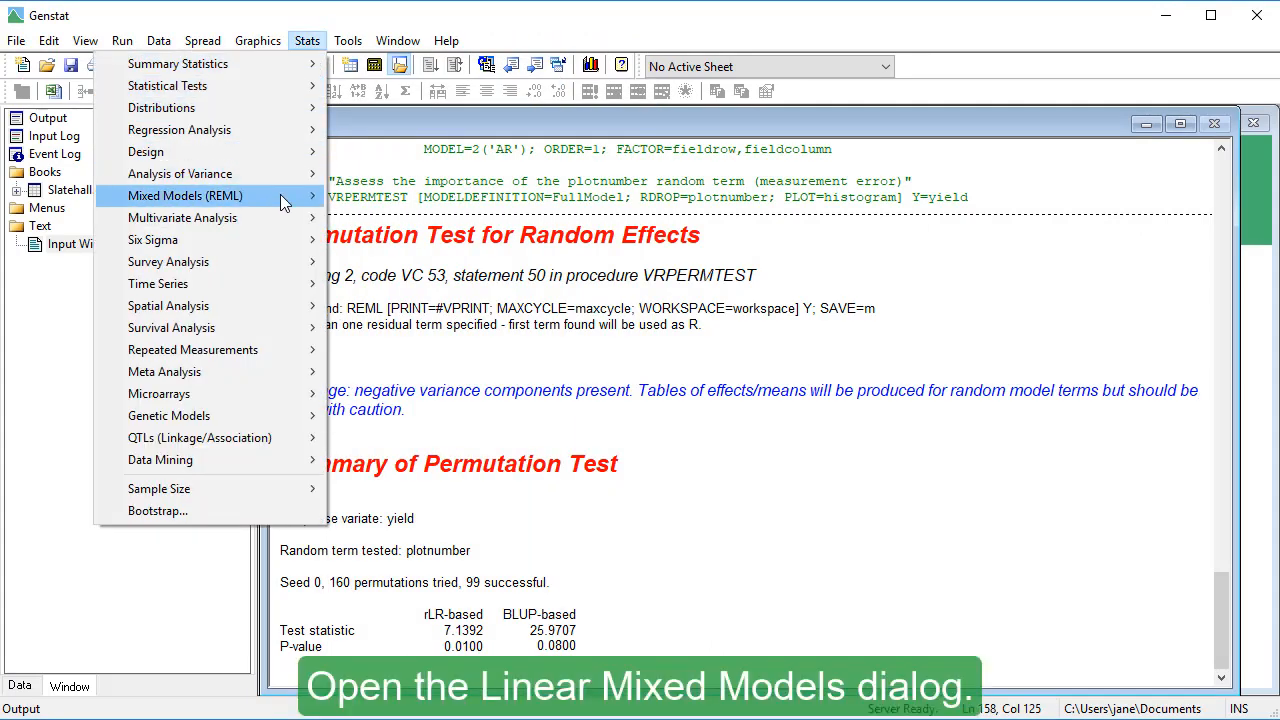
pyautogui.moveTo(283, 203)
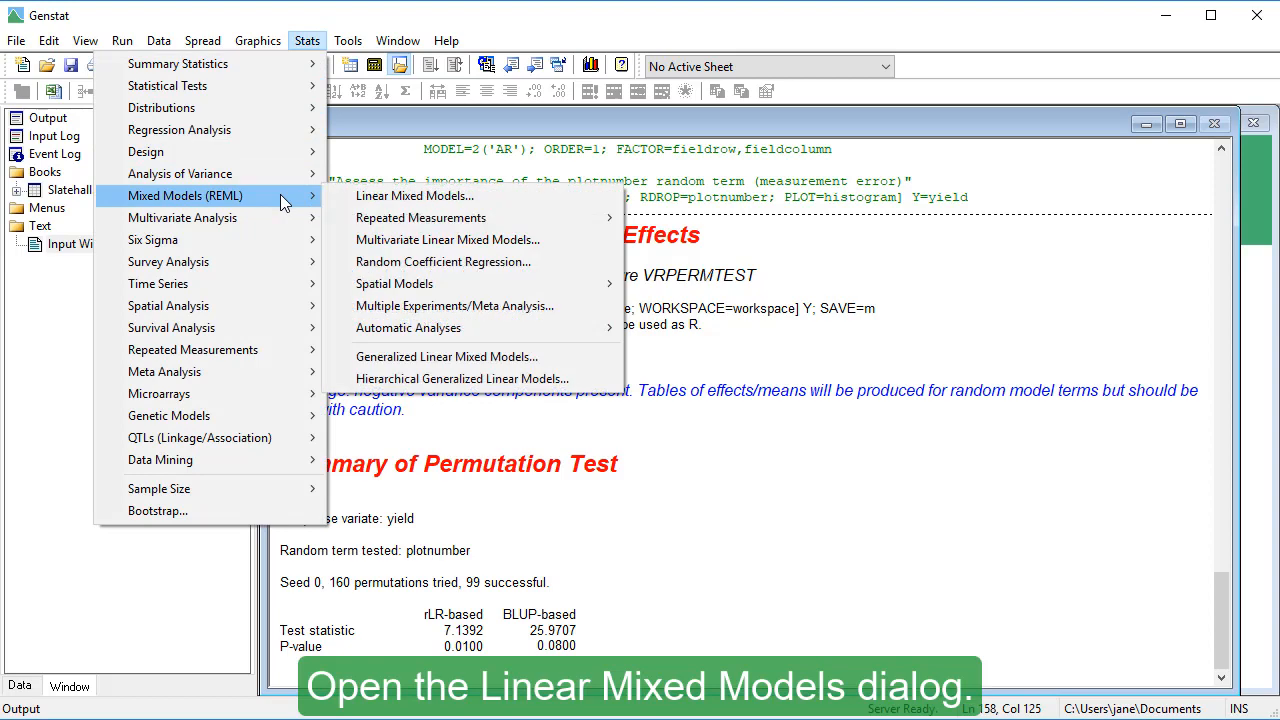
pyautogui.click(335, 197)
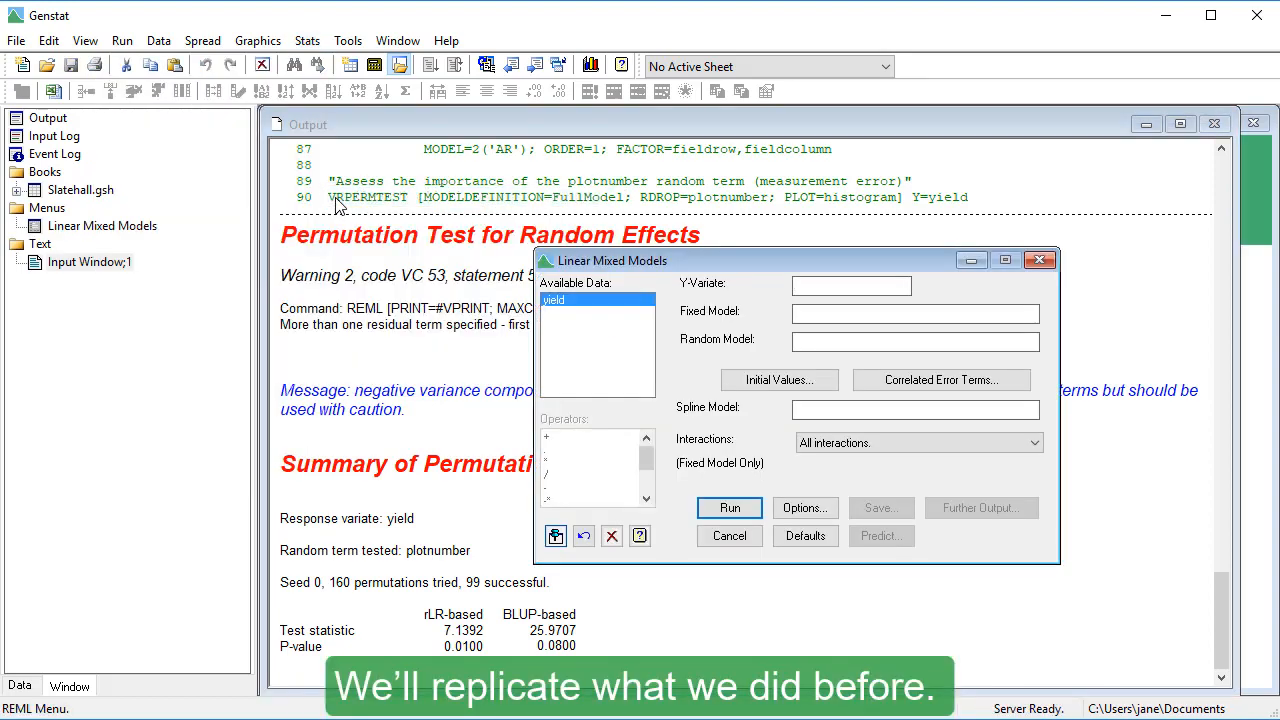
pyautogui.doubleClick(577, 302)
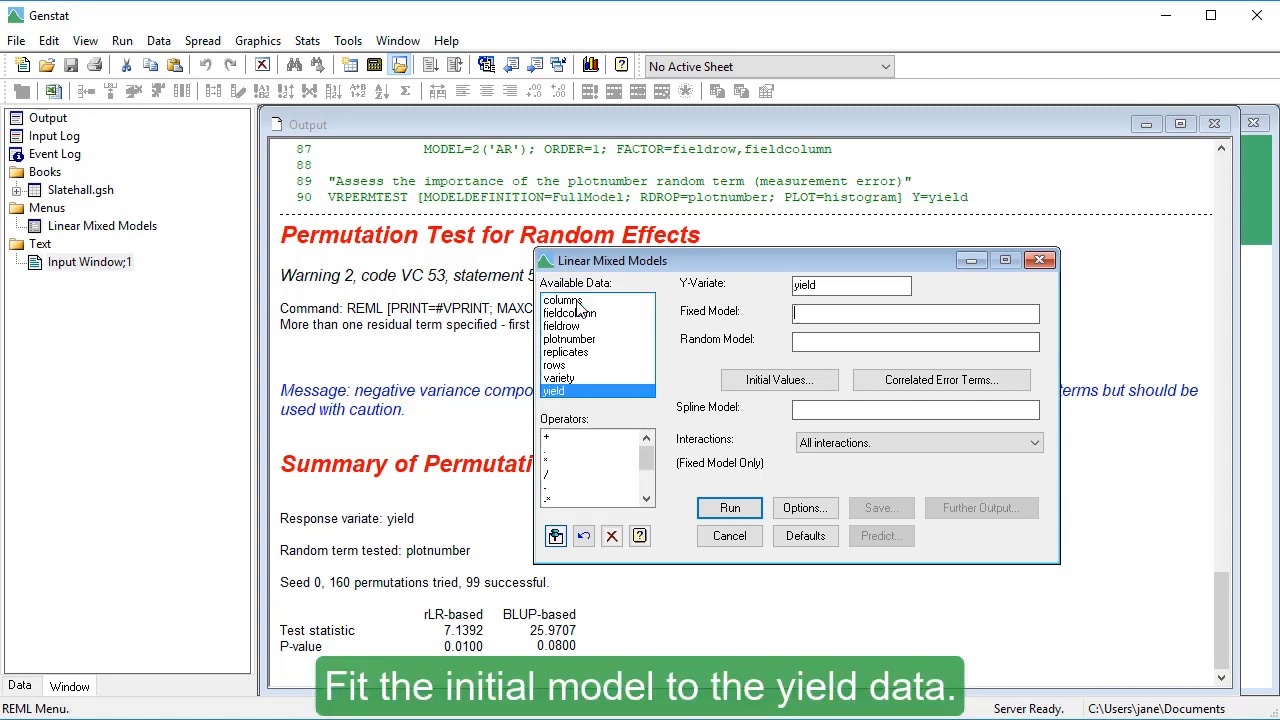
pyautogui.doubleClick(579, 379)
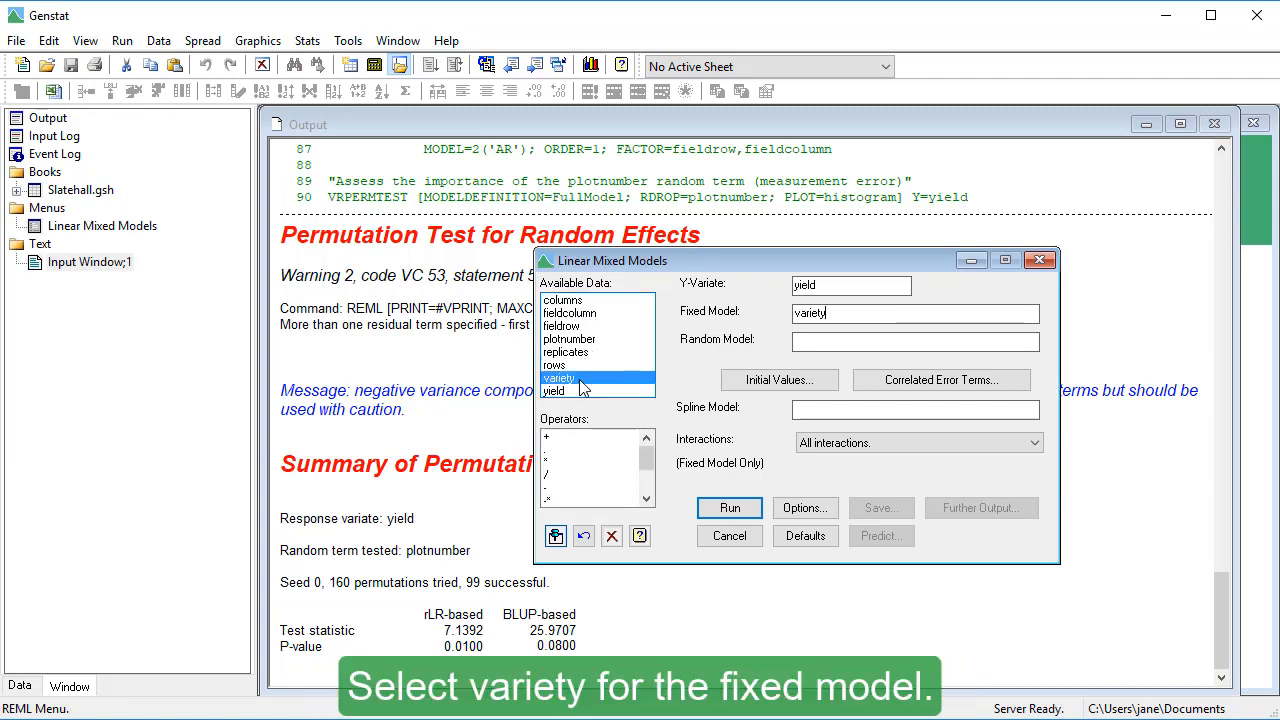
# Set the random model to fieldcolumn.fieldrow+plotnumber+replicates
pyautogui.click(790, 342)
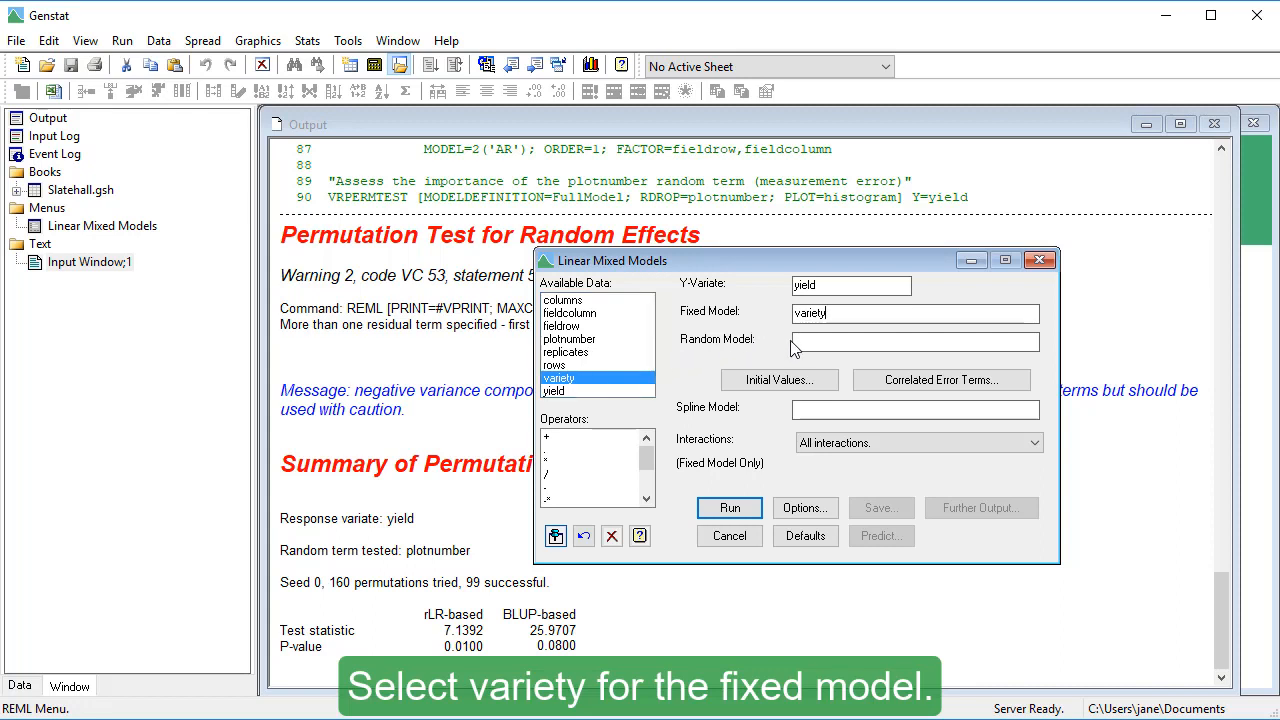
pyautogui.doubleClick(607, 318)
pyautogui.write('.')
pyautogui.doubleClick(604, 326)
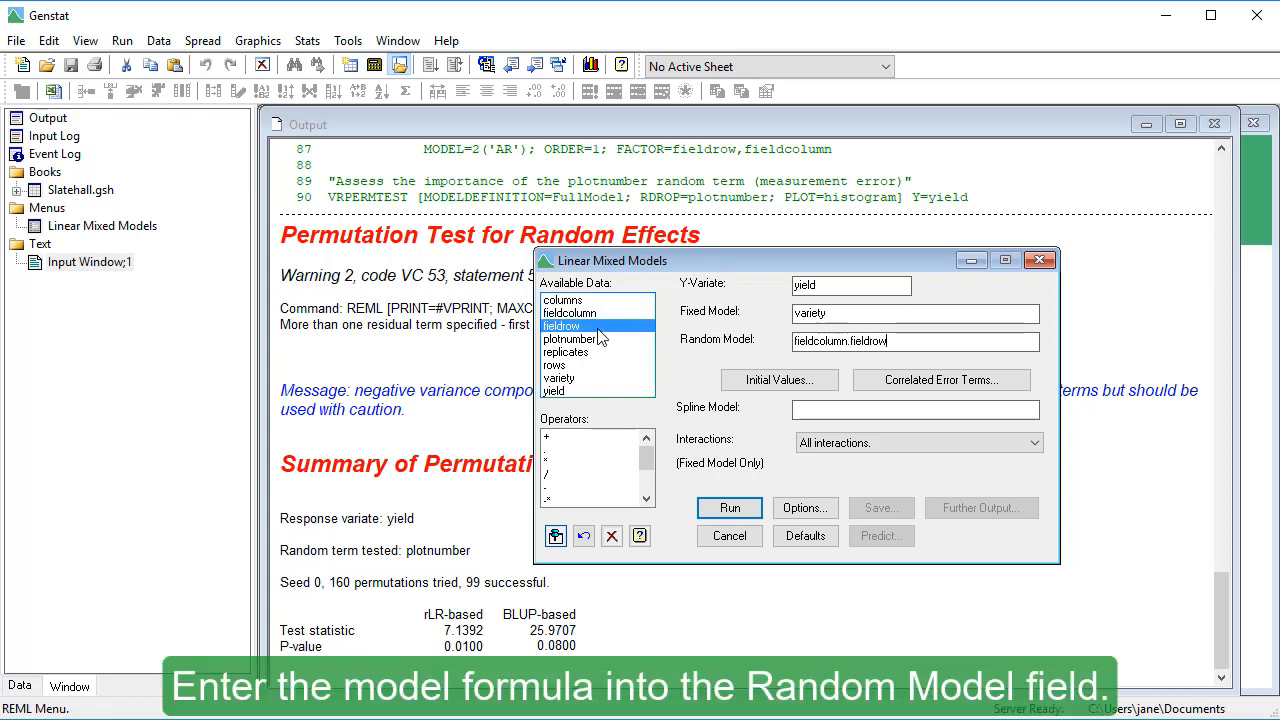
pyautogui.write('+')
pyautogui.doubleClick(600, 340)
pyautogui.write('+')
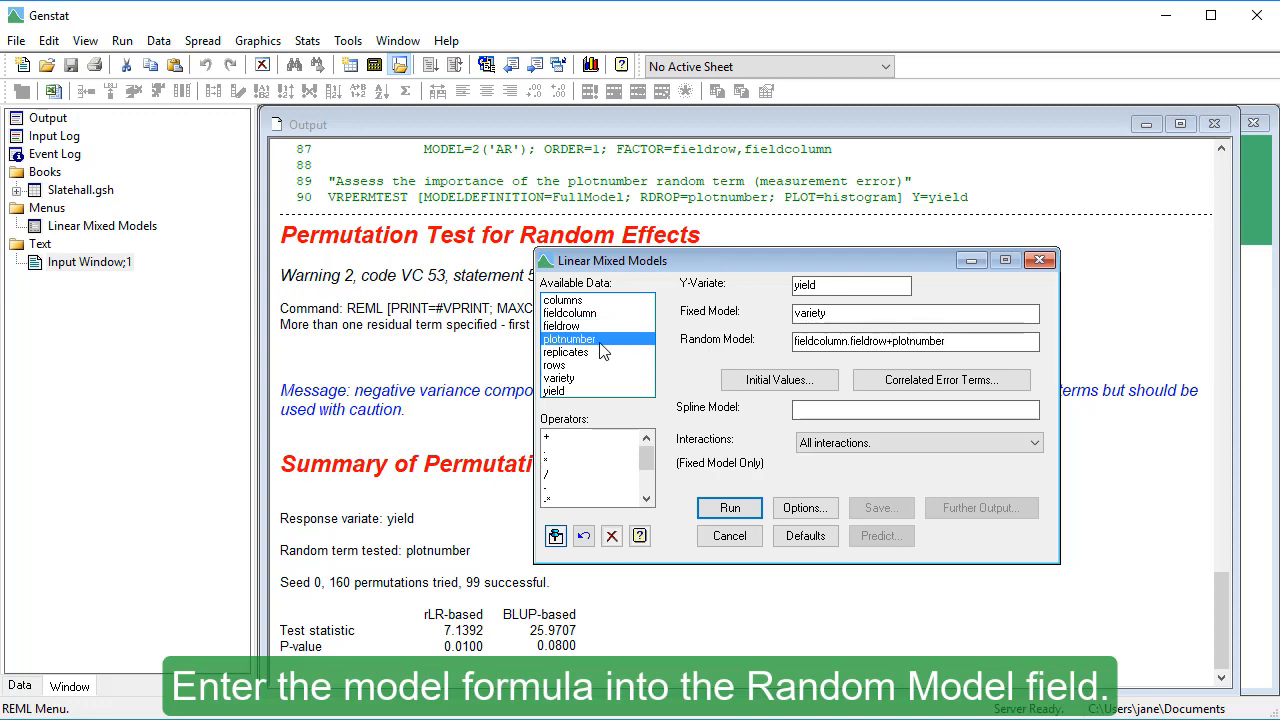
pyautogui.doubleClick(598, 352)
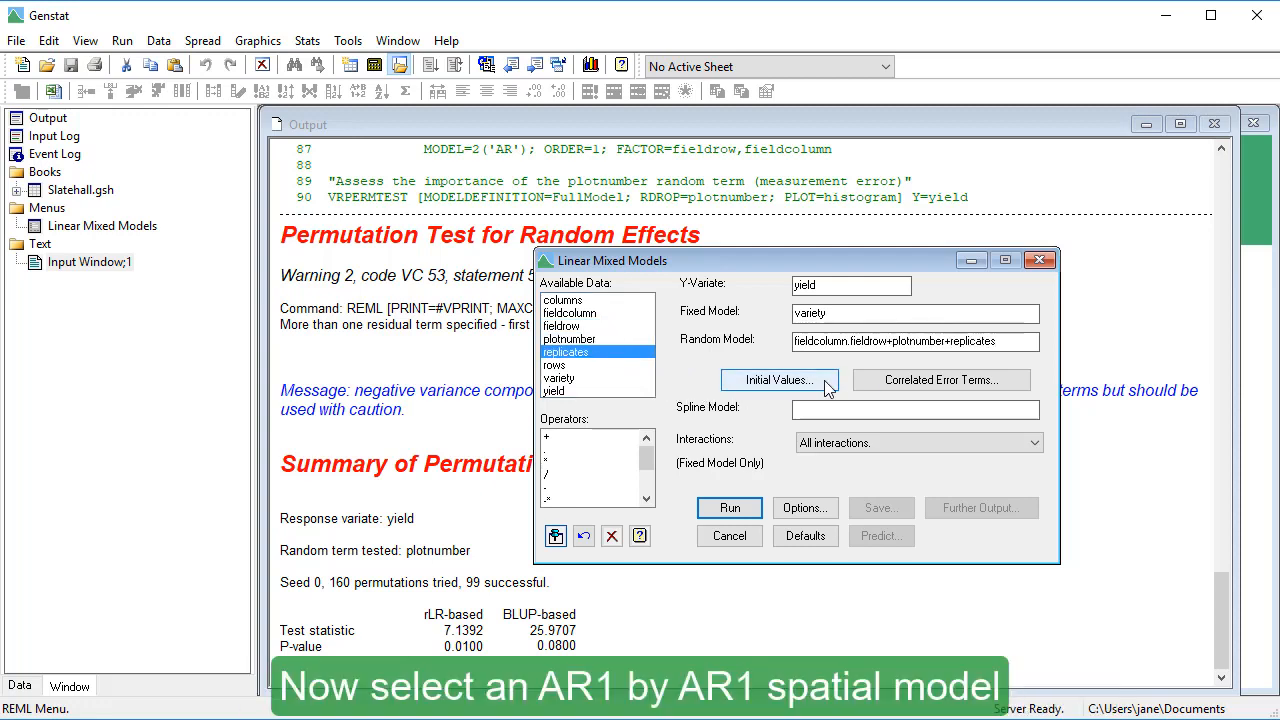
# Define the correlated error terms for fieldcolumn.fieldrow as AR order 1 for both fieldcolumn and fieldrow
pyautogui.click(880, 386)
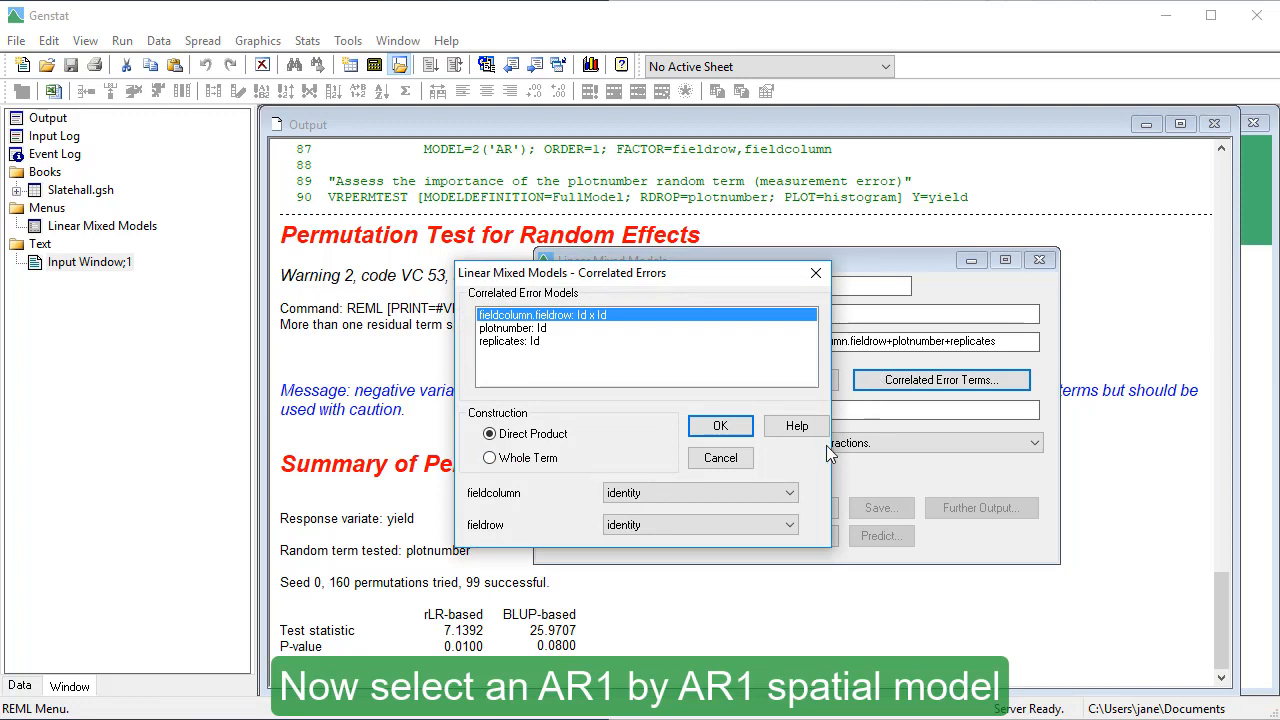
pyautogui.click(789, 493)
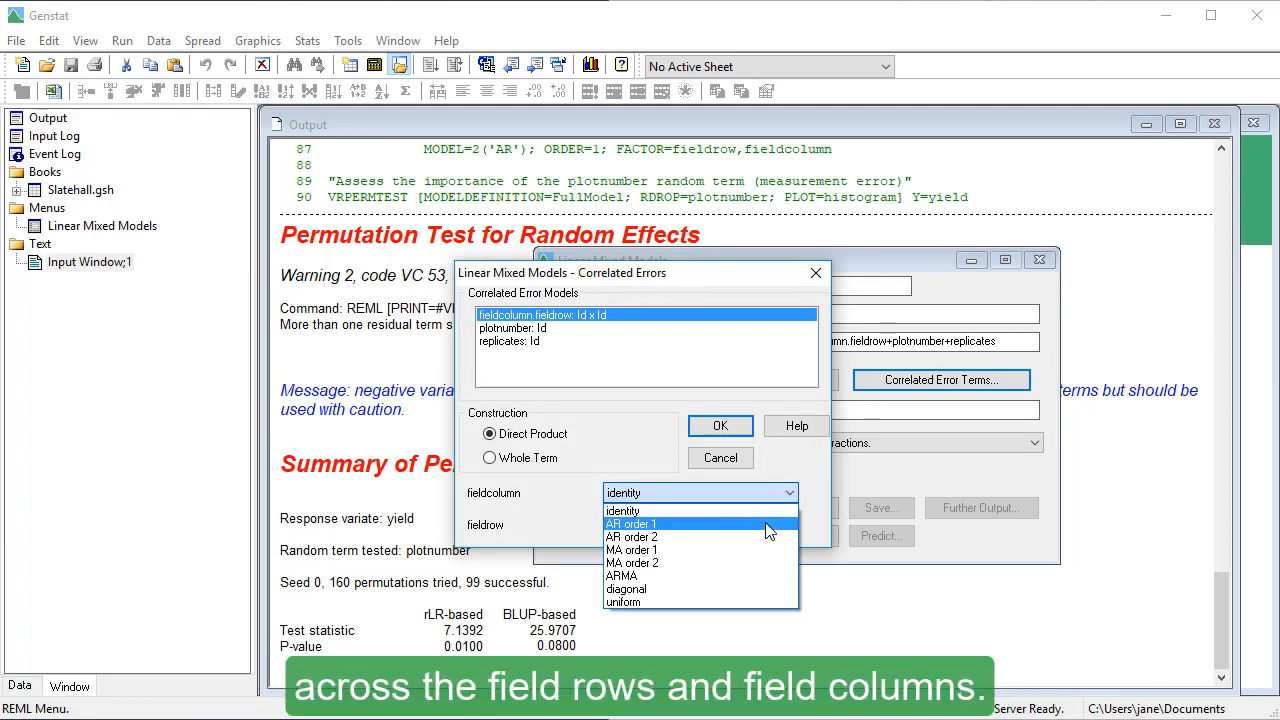
pyautogui.click(773, 524)
pyautogui.click(772, 528)
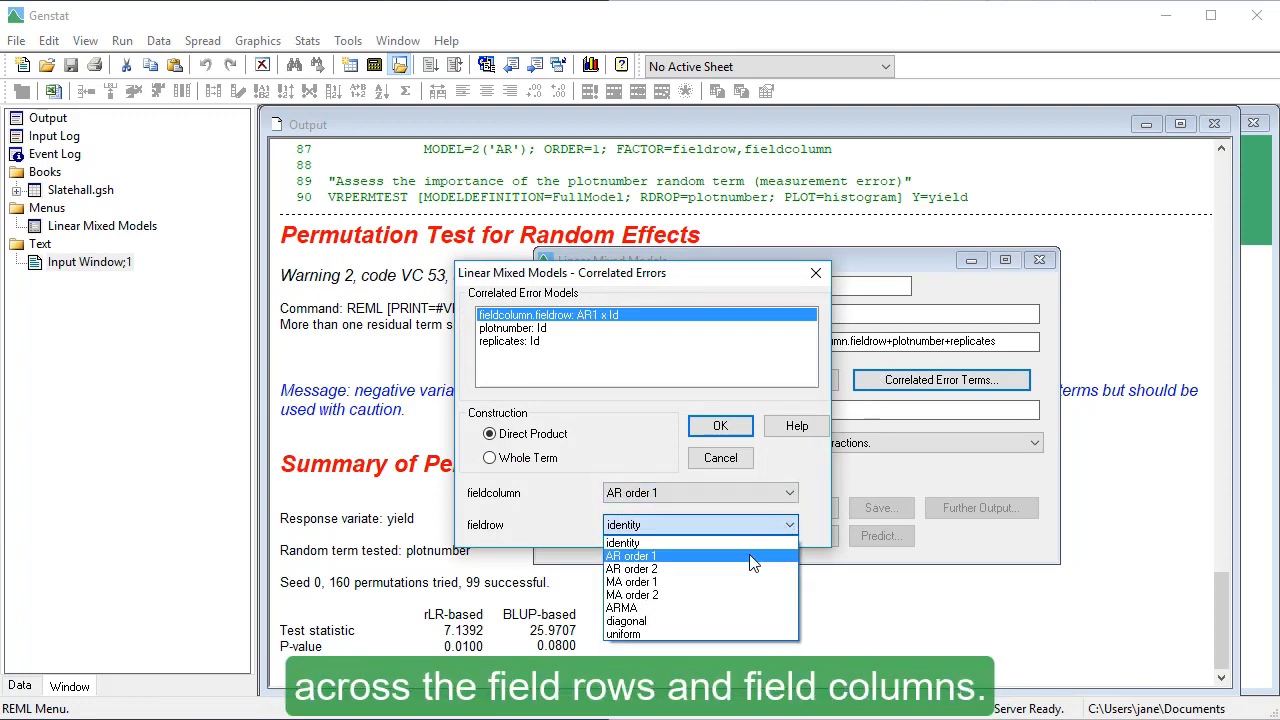
pyautogui.click(752, 556)
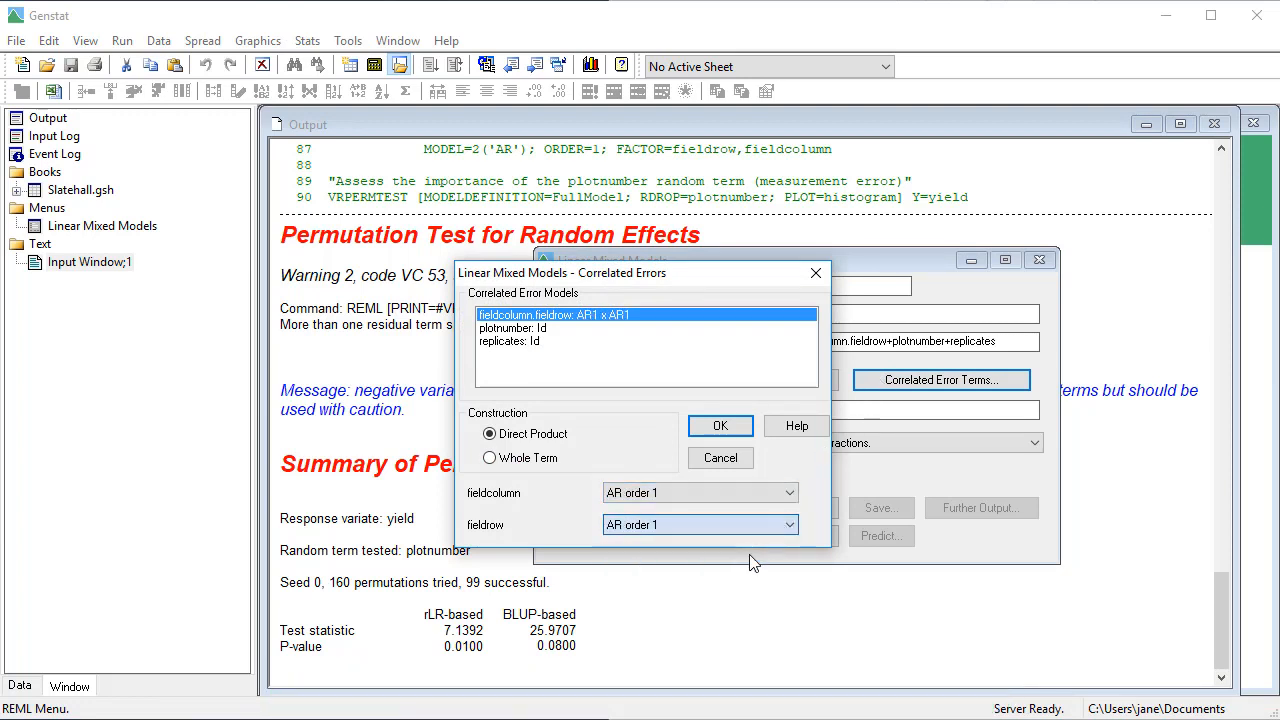
pyautogui.click(720, 426)
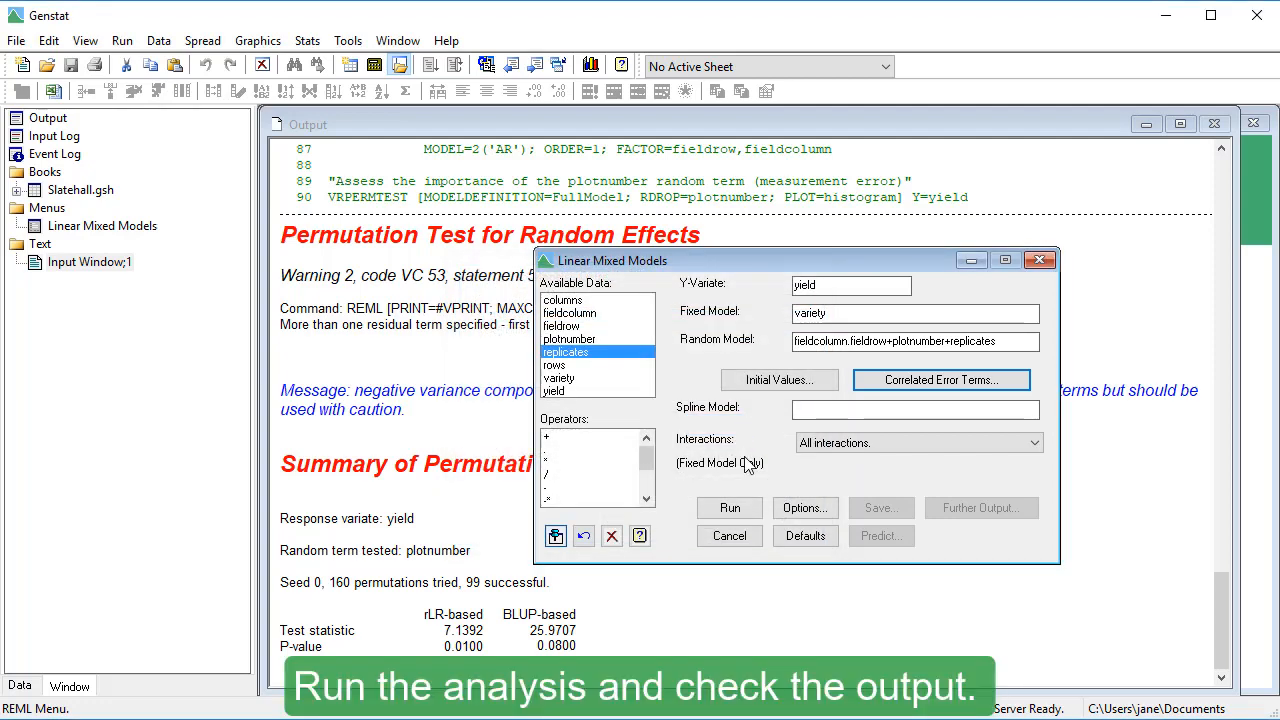
# Run the linear mixed model analysis and check the covariance structures and variance components in the output
pyautogui.click(730, 508)
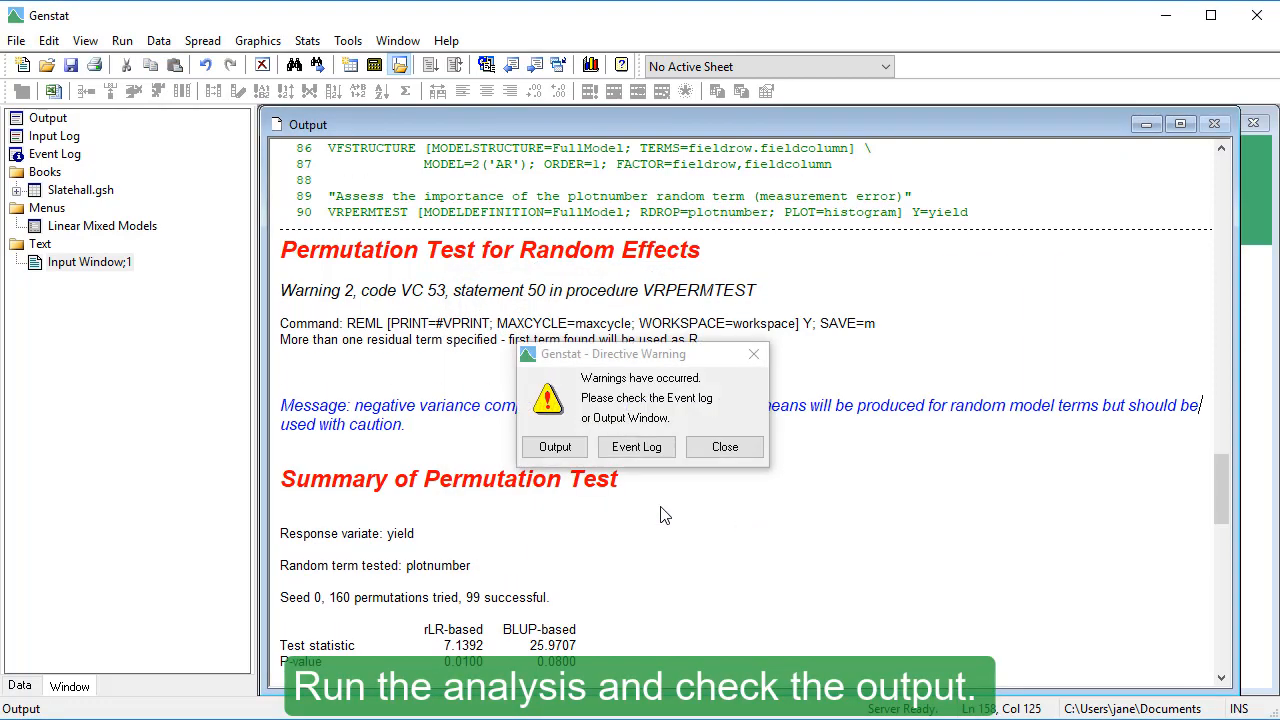
pyautogui.click(553, 448)
pyautogui.moveTo(1214, 492); pyautogui.dragTo(1206, 591)
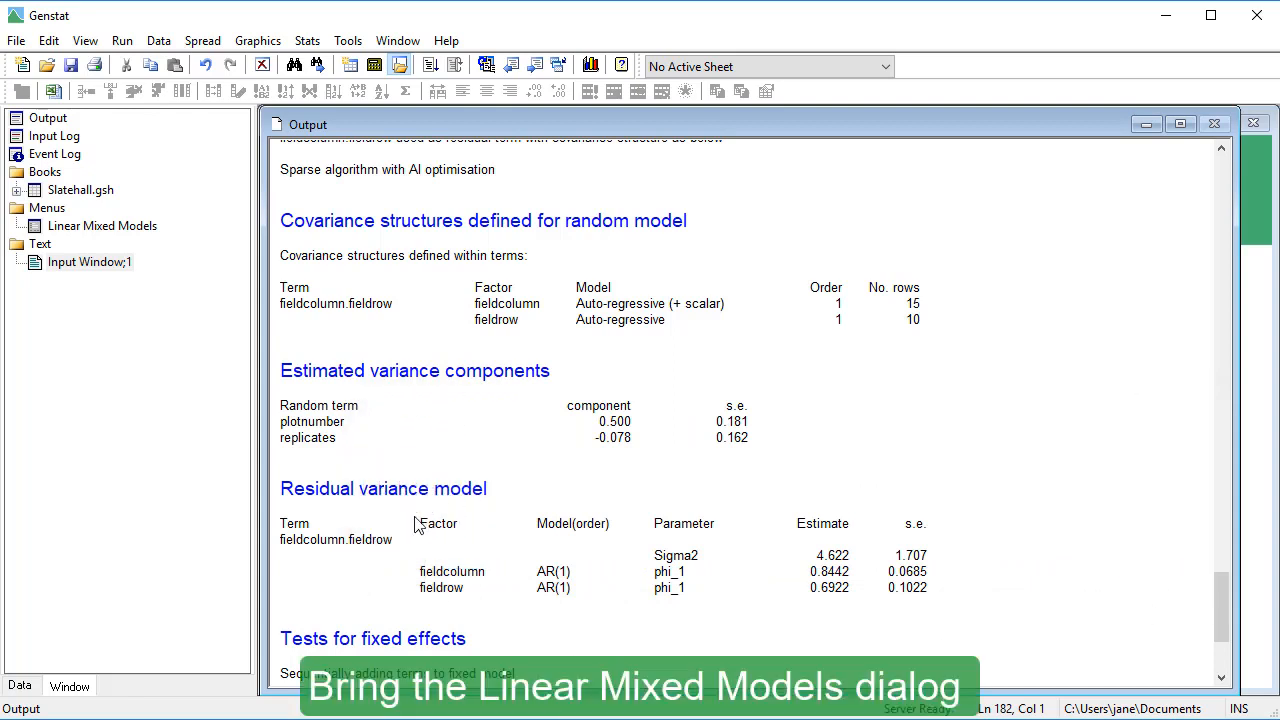
# Set up a REML permutation test from the model's further output, dropping plotnumber and plotting a histogram instead of the kernel density plot
pyautogui.click(156, 230)
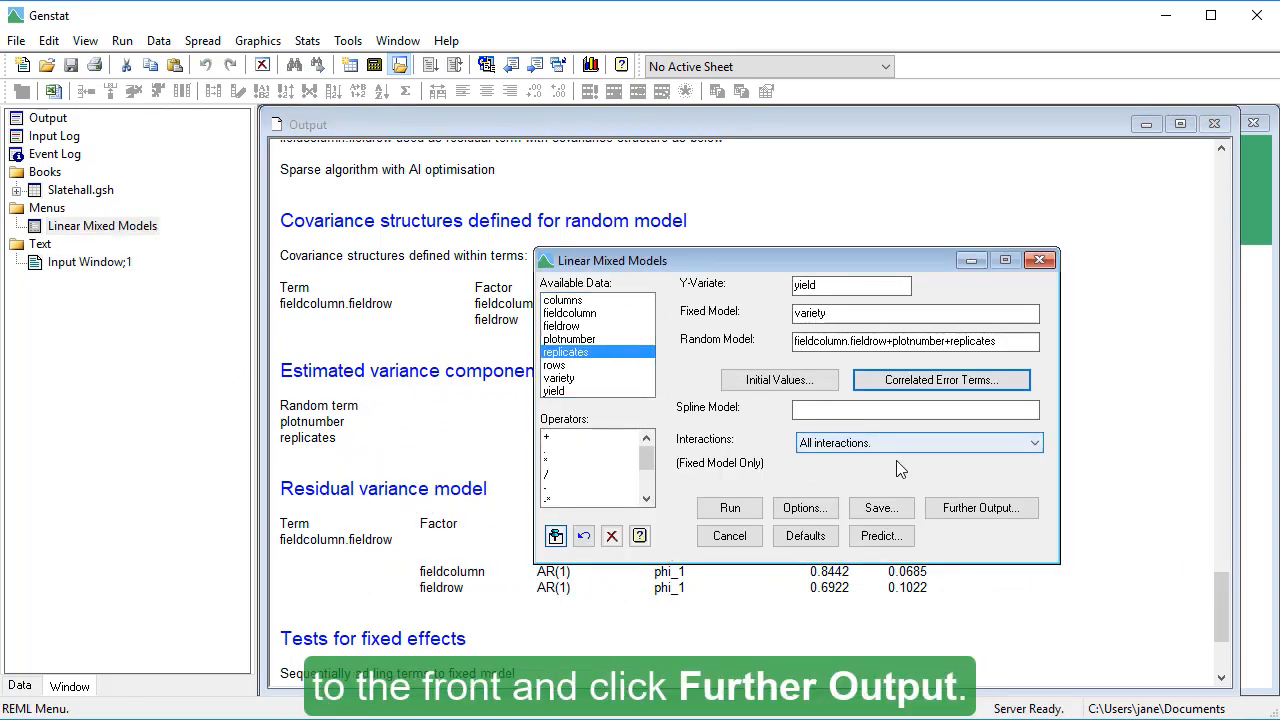
pyautogui.click(937, 510)
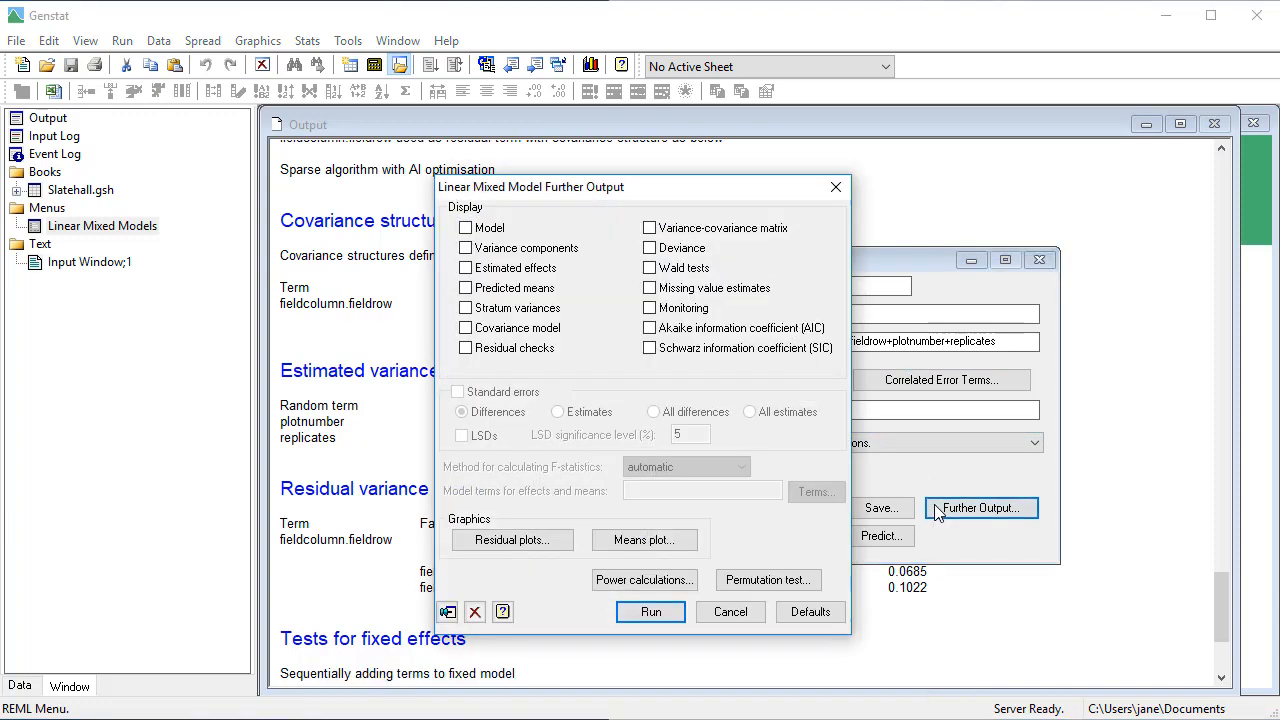
pyautogui.click(812, 586)
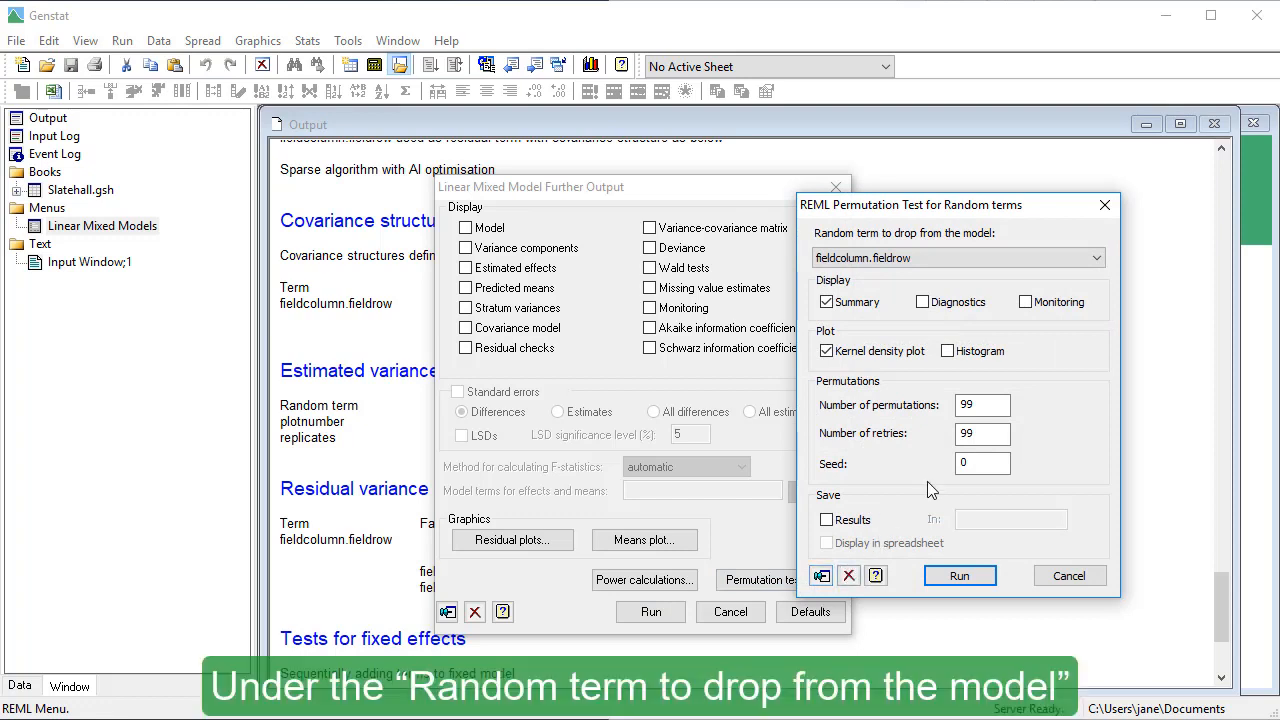
pyautogui.click(1017, 260)
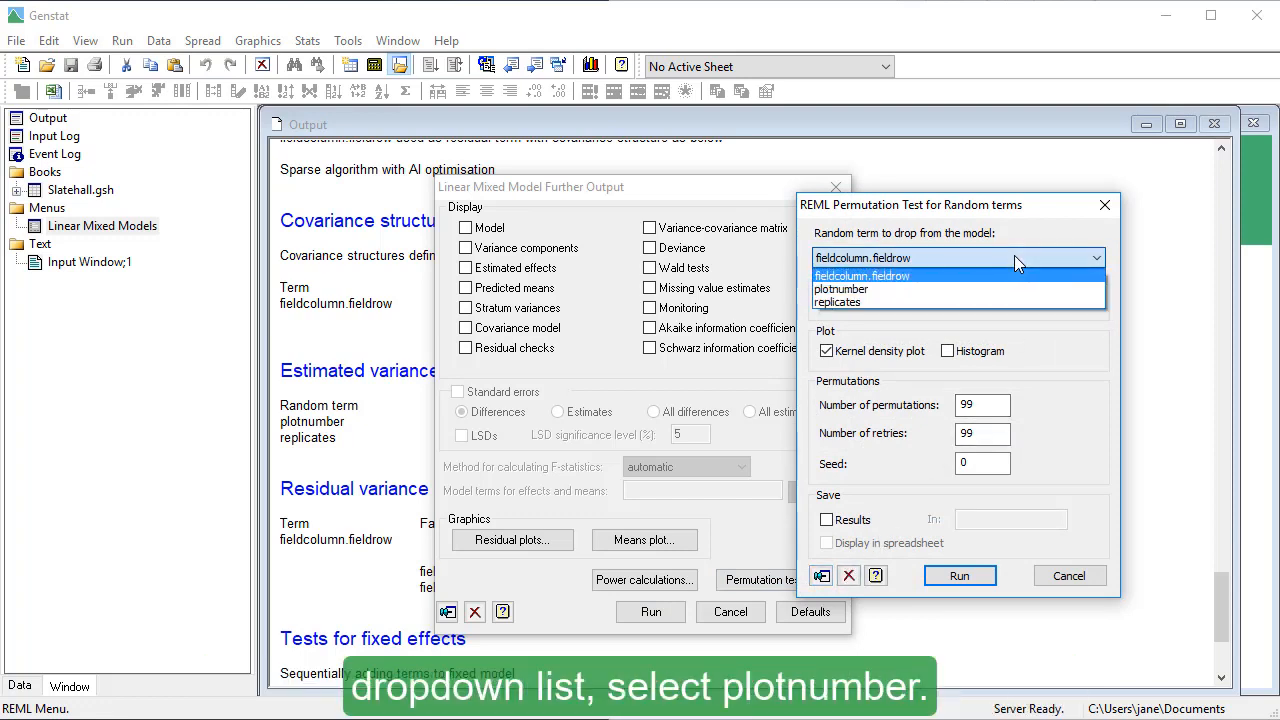
pyautogui.click(1027, 289)
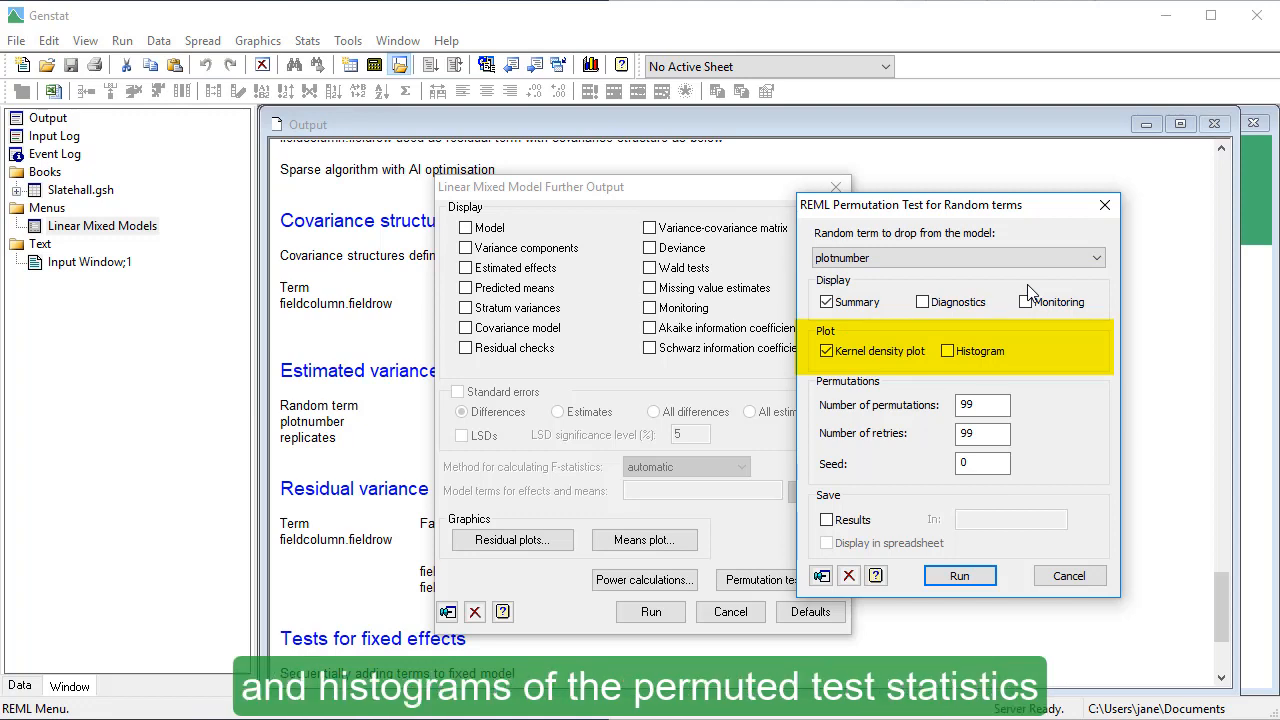
pyautogui.click(826, 352)
pyautogui.click(947, 352)
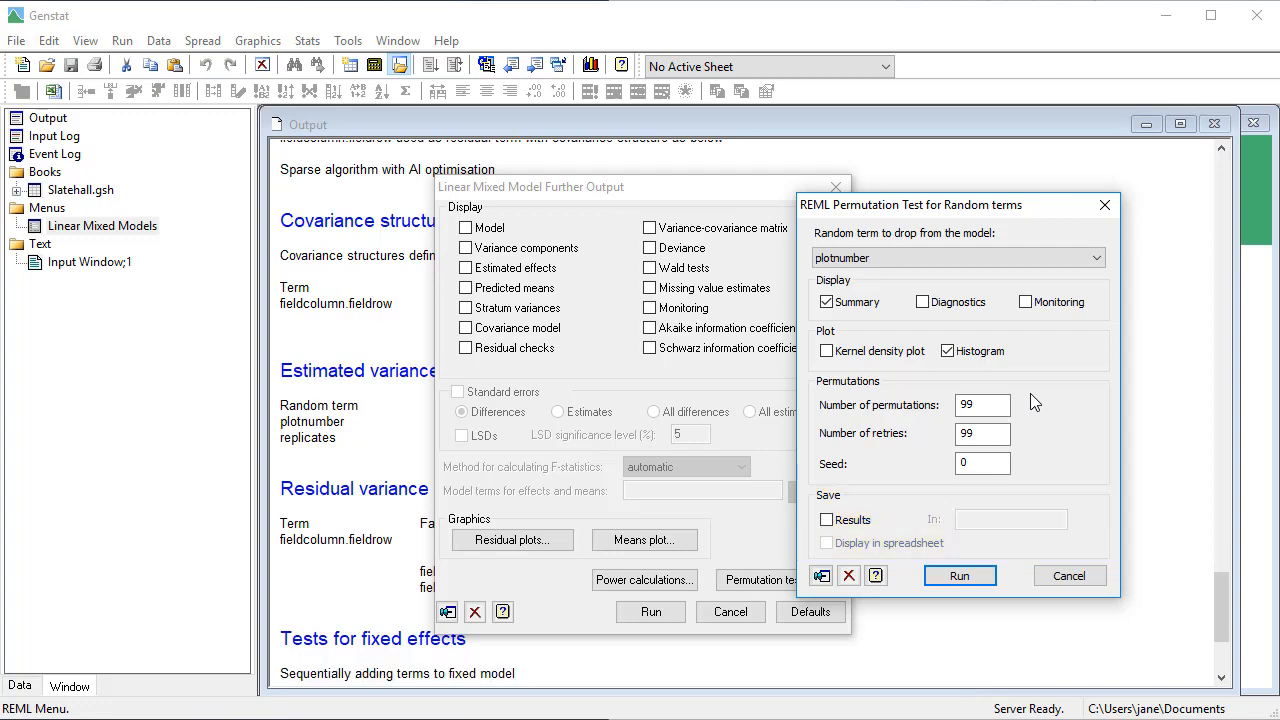
# Run the permutation test for plotnumber and view its summary in the output
pyautogui.click(978, 584)
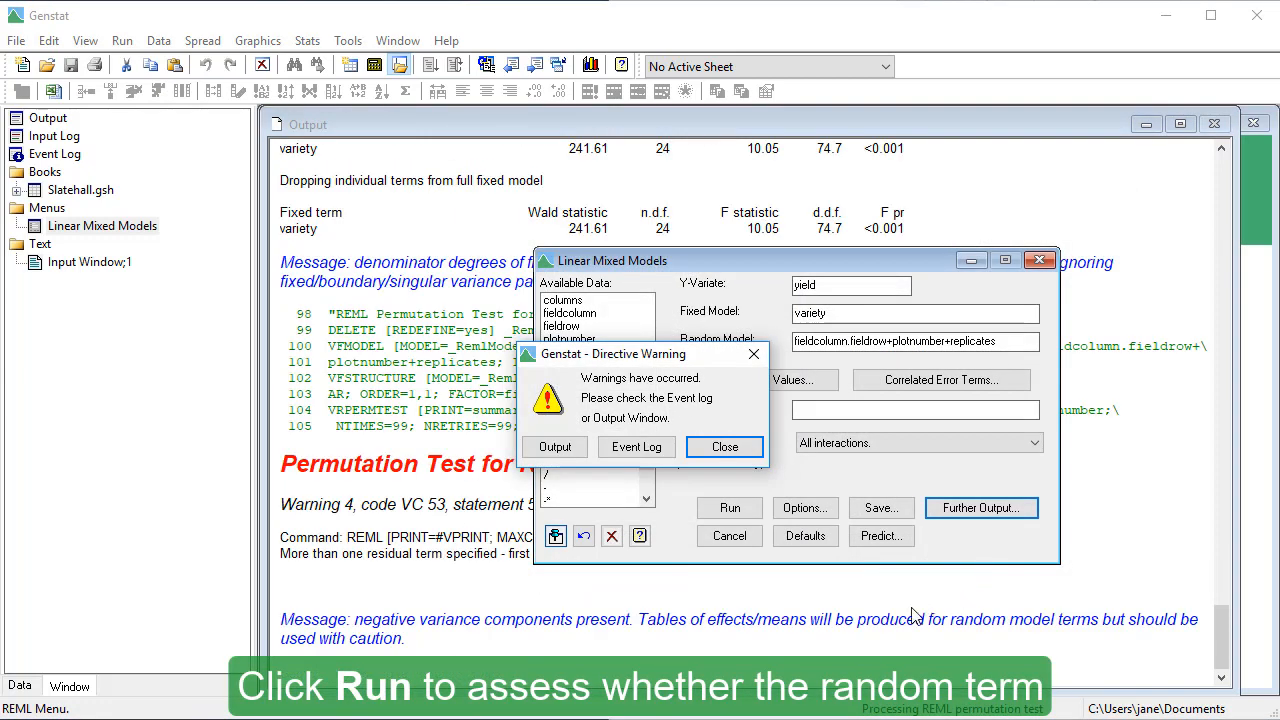
pyautogui.click(574, 444)
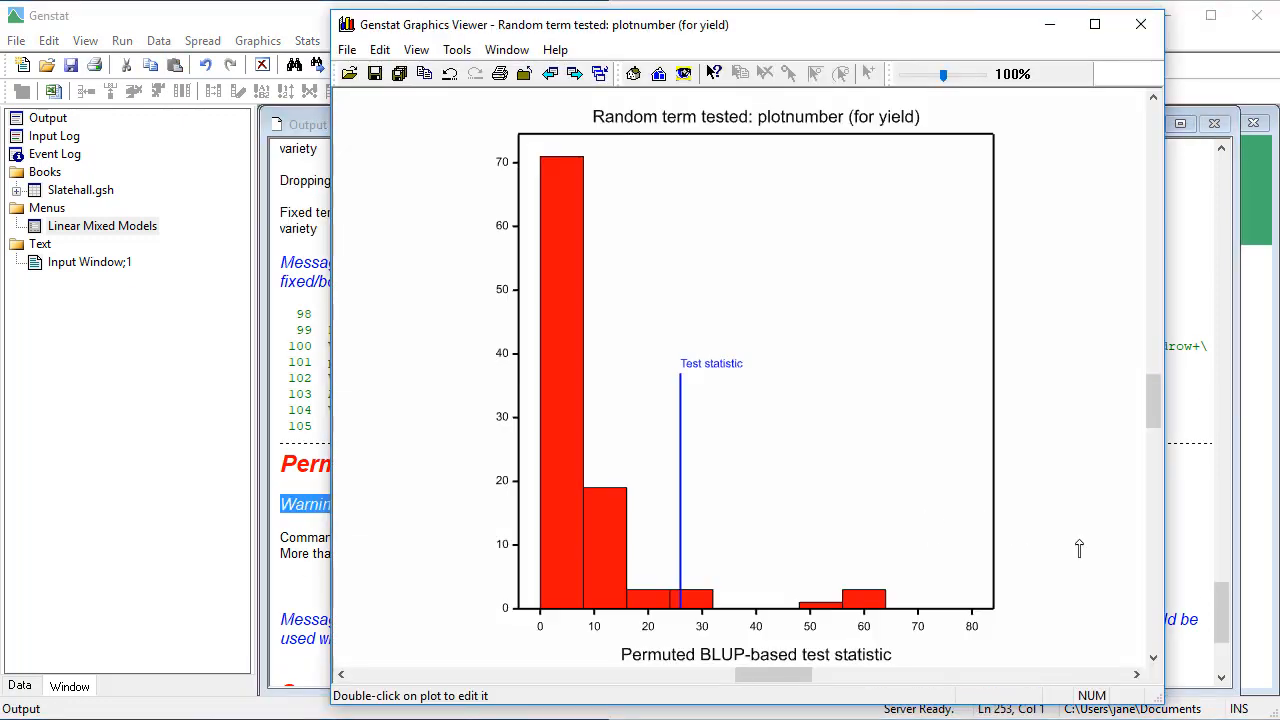
pyautogui.click(1222, 596)
pyautogui.scroll(-2, 1219, 588)
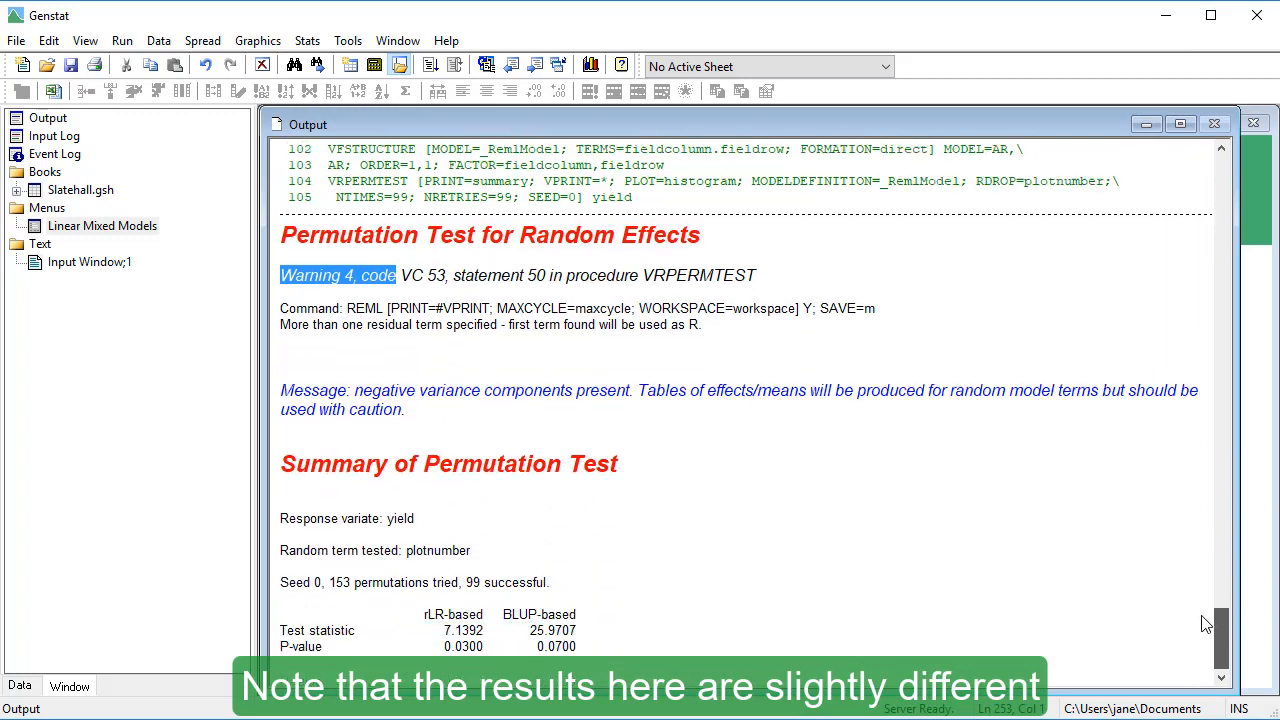